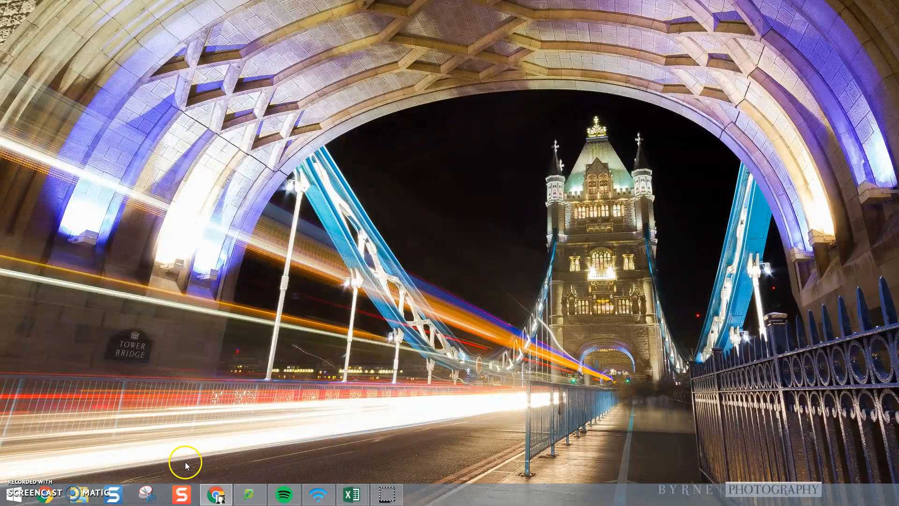
Step: Switch to the T3W4 data workbook in Excel and delete the first row above the column headings
mouse_move(352, 494)
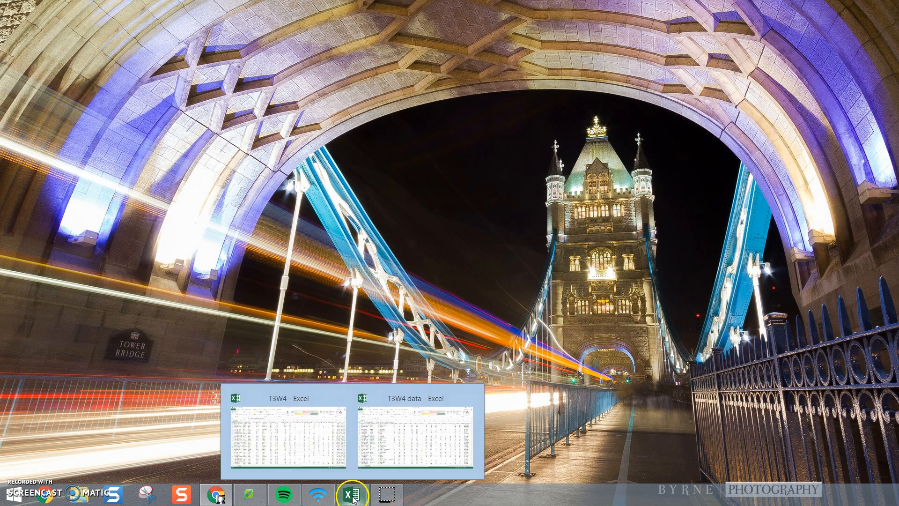
mouse_move(279, 421)
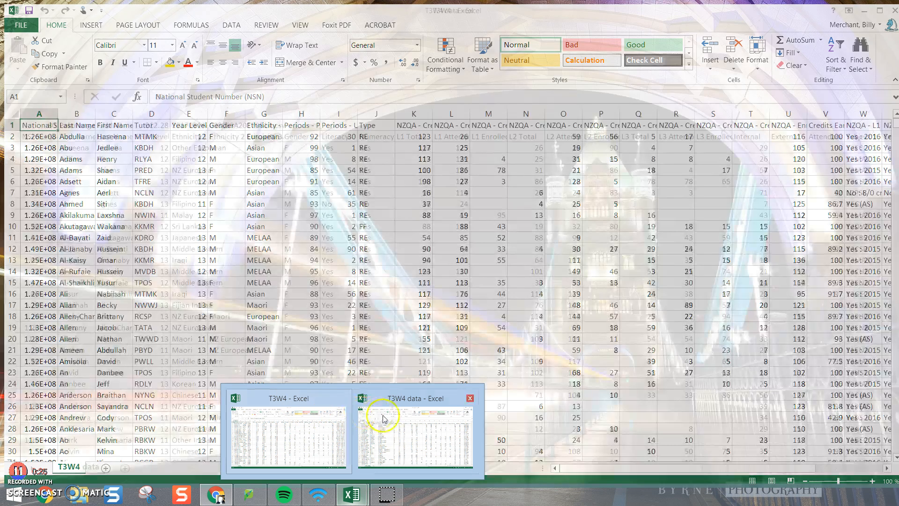
mouse_move(412, 422)
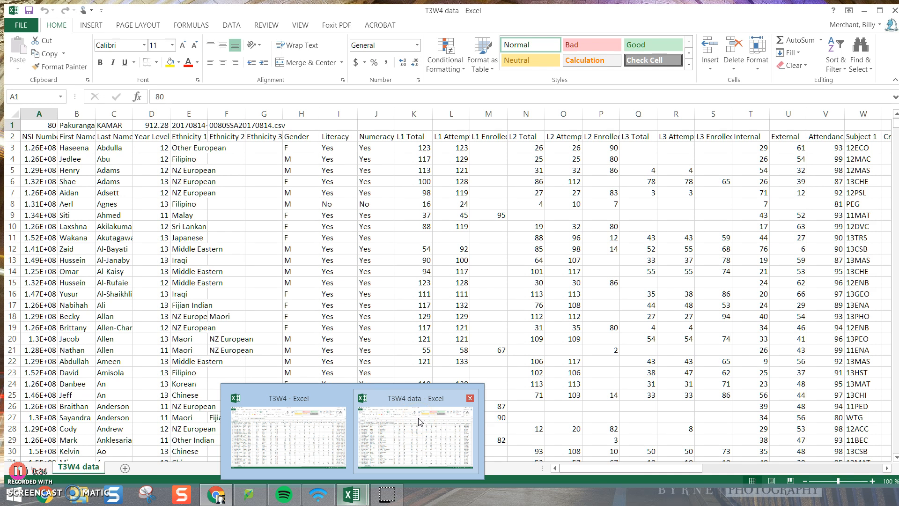
click(419, 421)
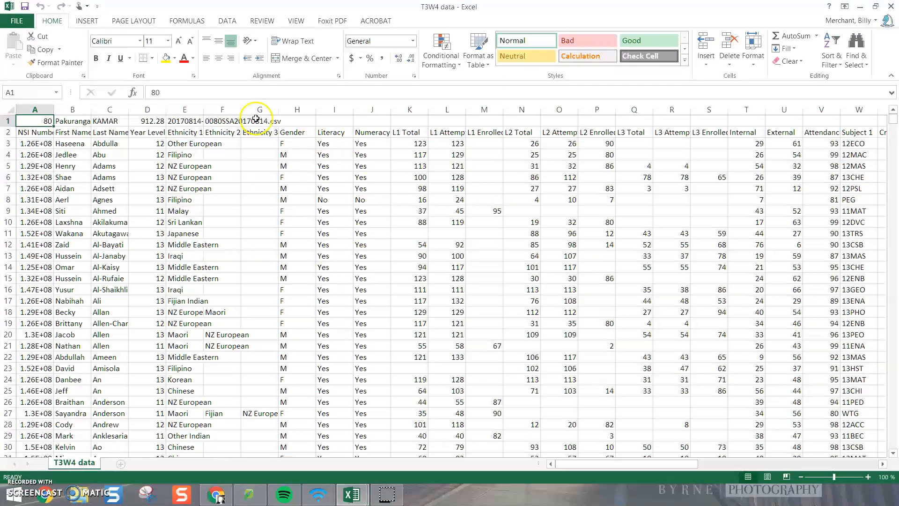
click(8, 121)
right_click(7, 121)
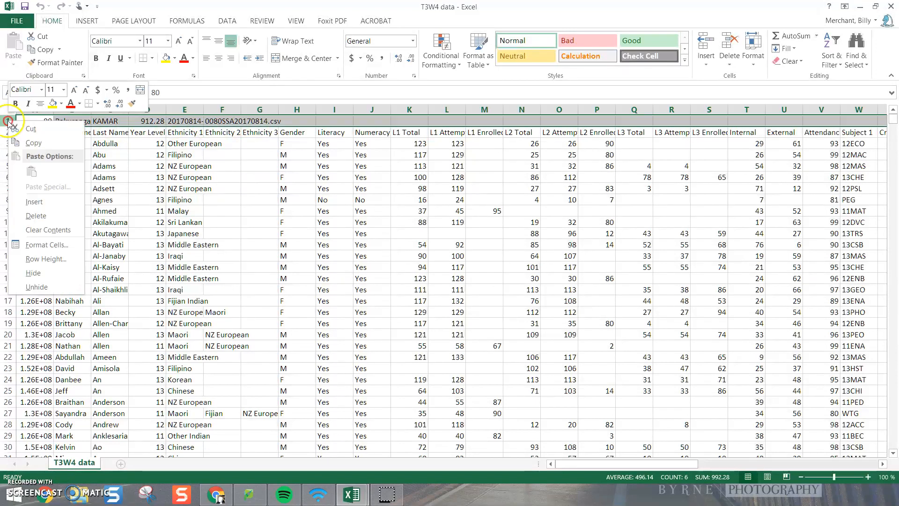
key(Escape)
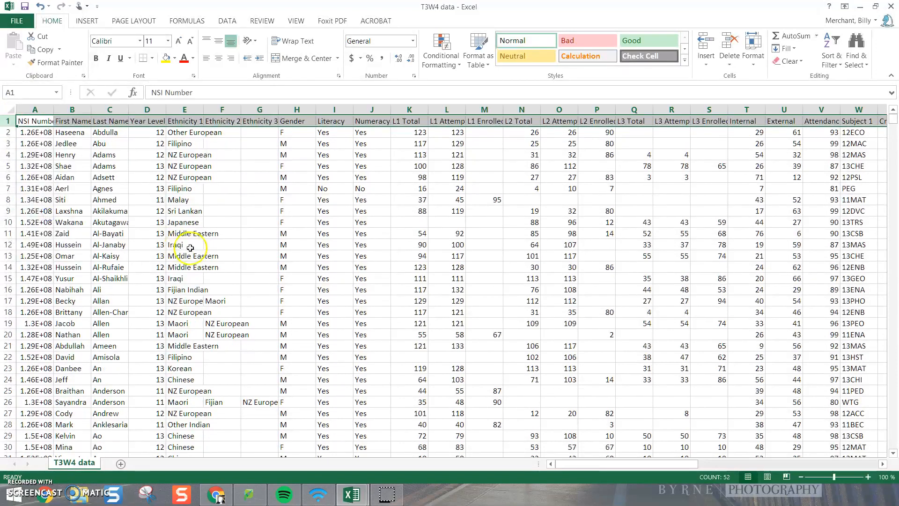
Step: Rename the NSI Number heading in cell A1 as NSN
click(36, 123)
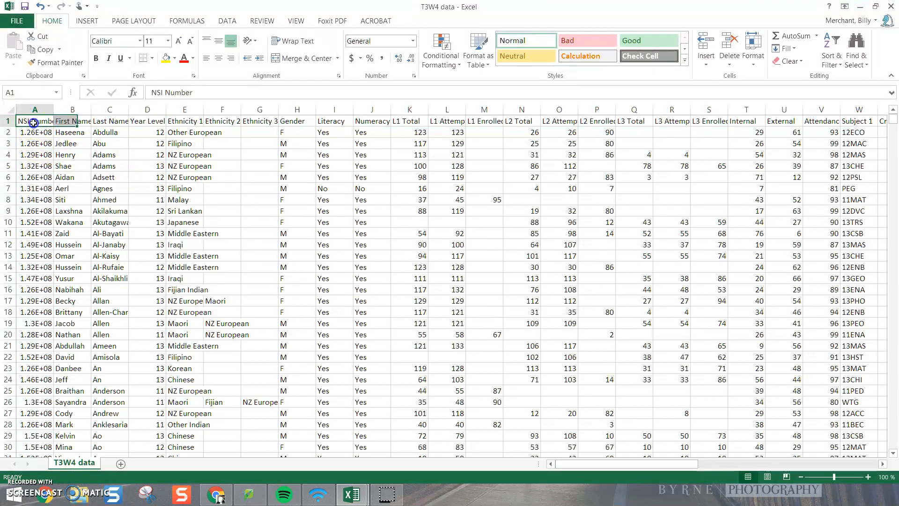
drag(204, 91, 159, 92)
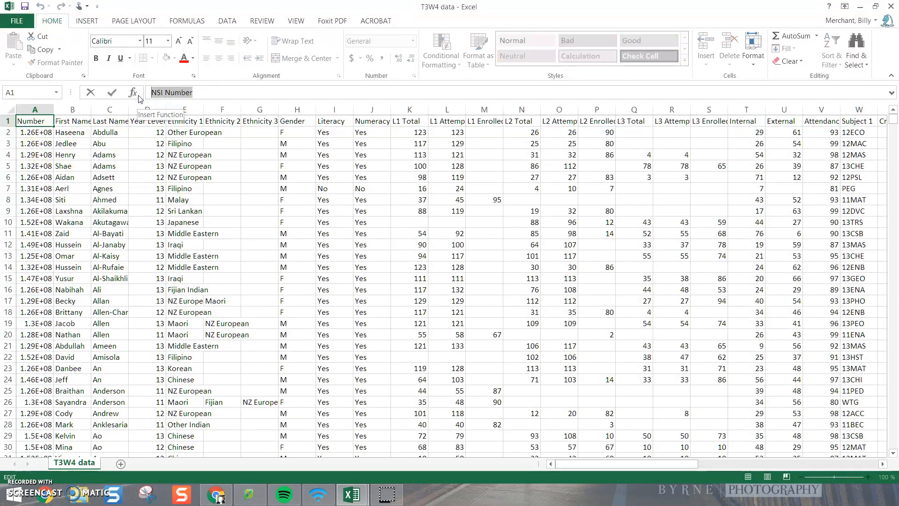
text(NSN)
key(Return)
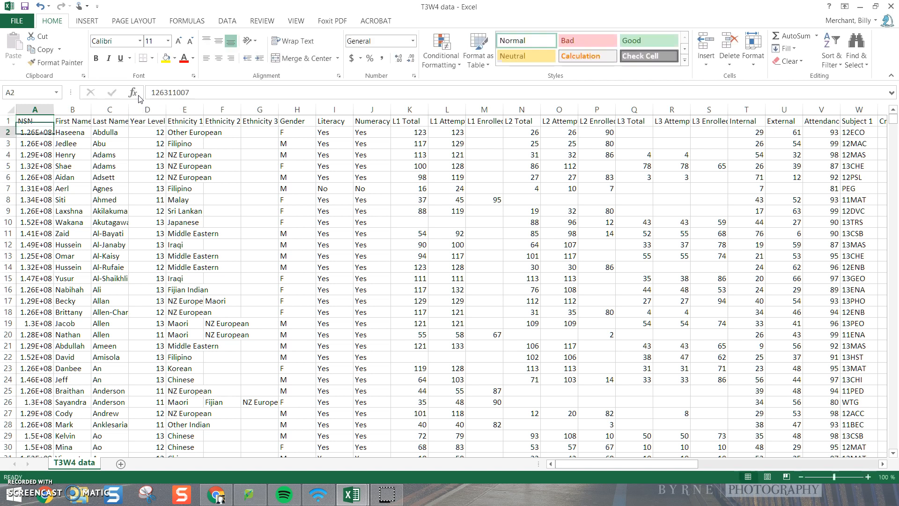
click(45, 137)
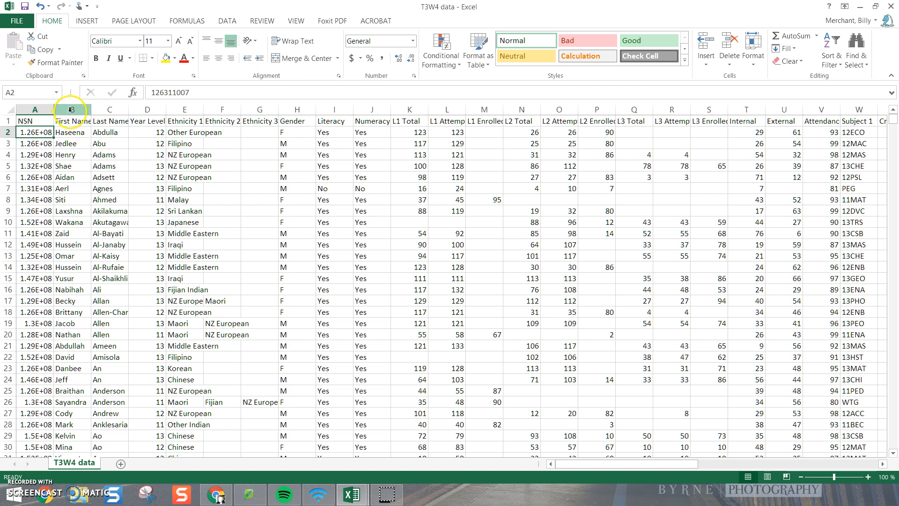
Step: Delete columns B to V, from First Name through Attendance, so the subject columns directly follow NSN
drag(614, 464, 701, 464)
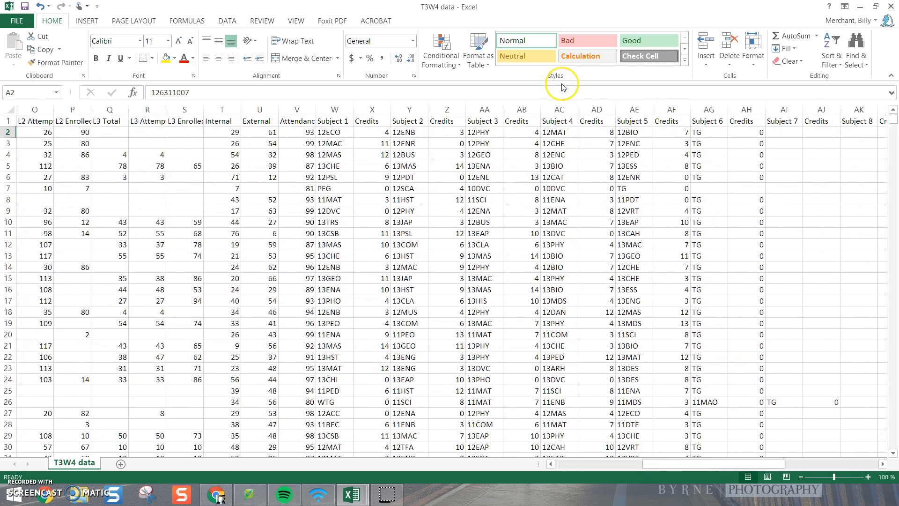
click(317, 134)
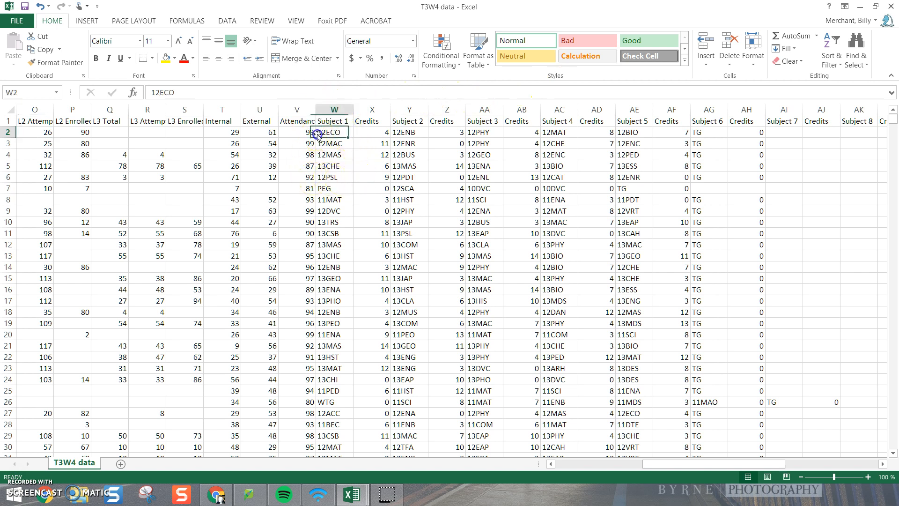
click(333, 121)
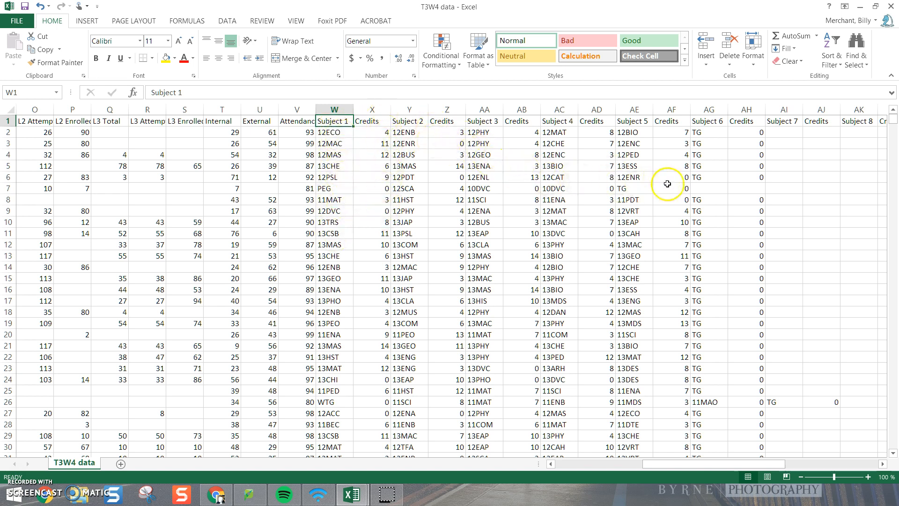
drag(701, 465, 627, 466)
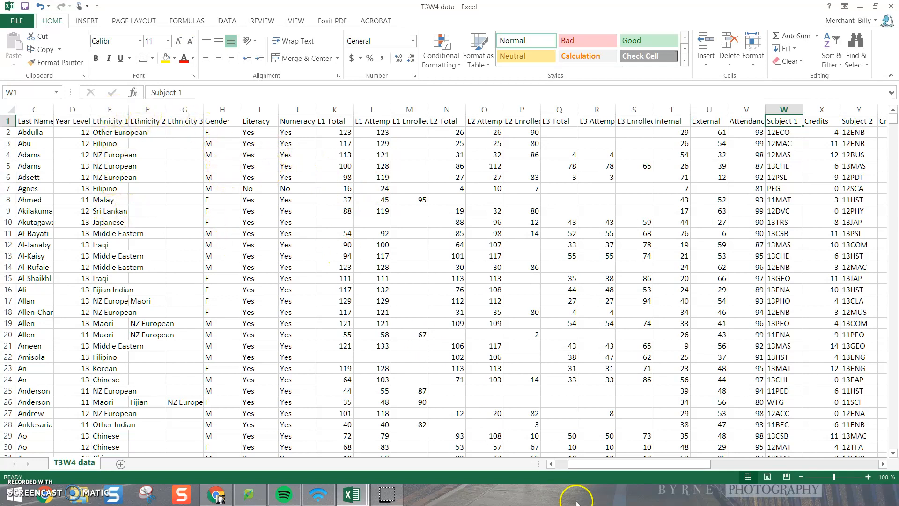
drag(630, 465, 615, 467)
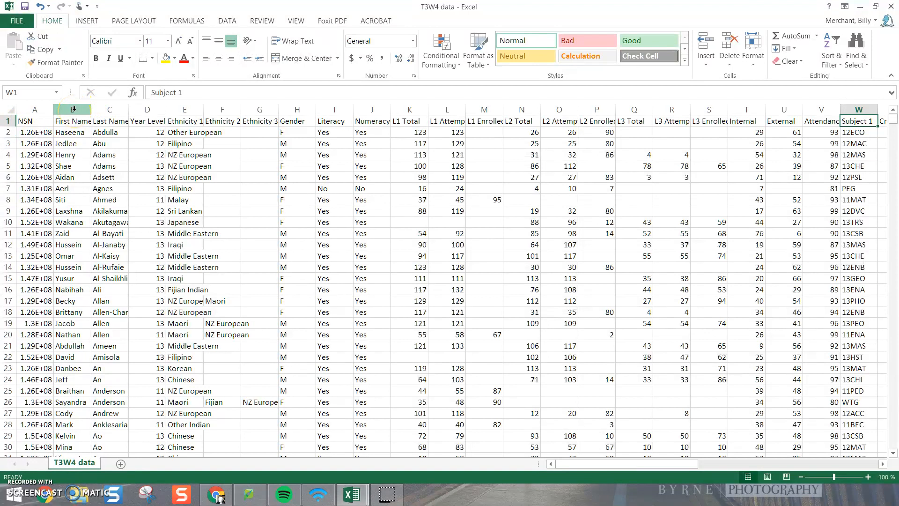
drag(73, 109, 809, 157)
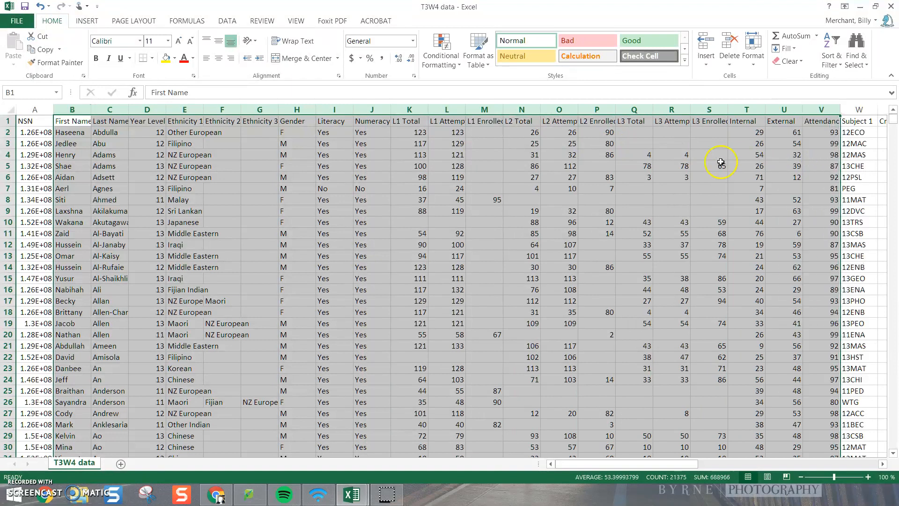
right_click(664, 156)
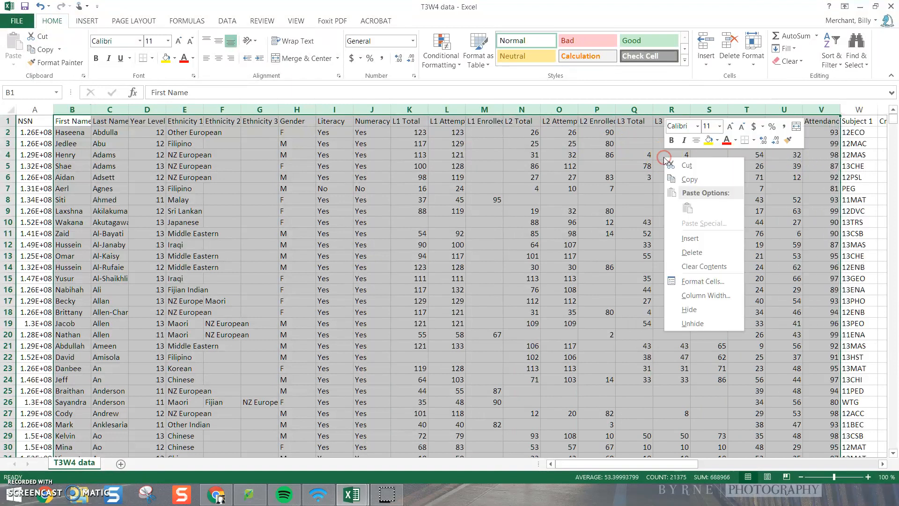
click(691, 252)
click(687, 251)
scroll(564, 405, down, 2)
scroll(563, 404, up, 2)
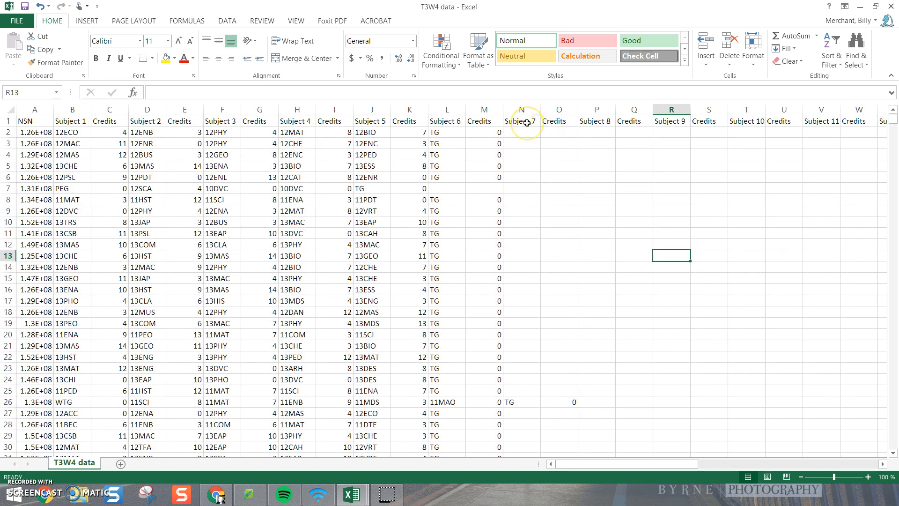
Step: Delete columns N to AE, covering Subject 7 through Subject 15 and their Credits columns
drag(520, 109, 824, 145)
right_click(697, 174)
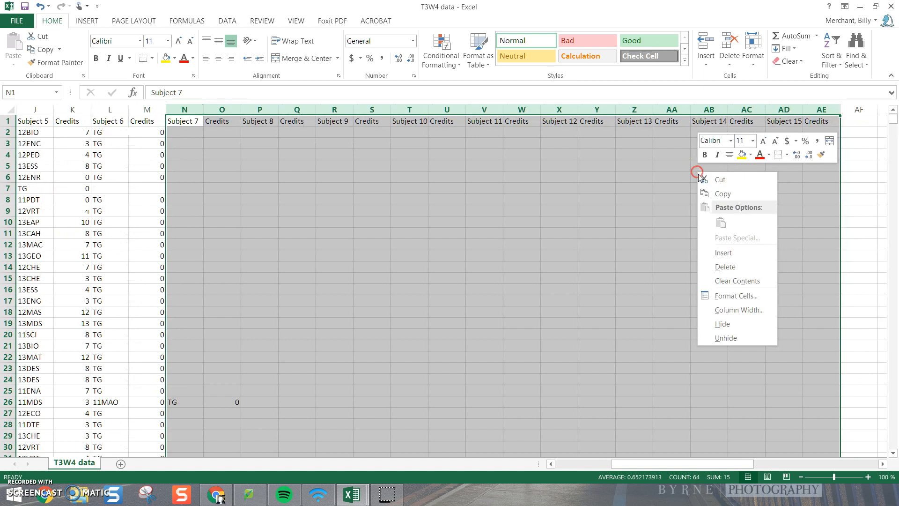
click(736, 265)
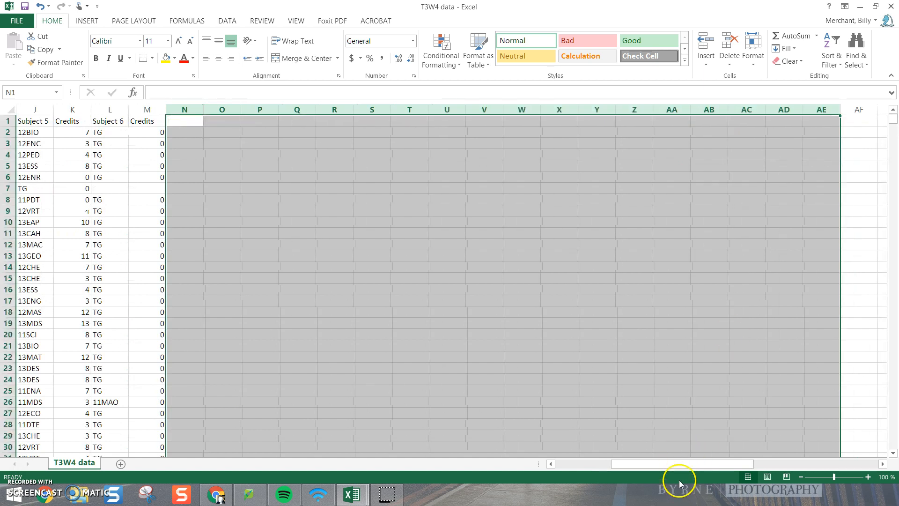
click(560, 424)
Step: Autofit the width of the NSN column to its contents
drag(629, 469, 573, 469)
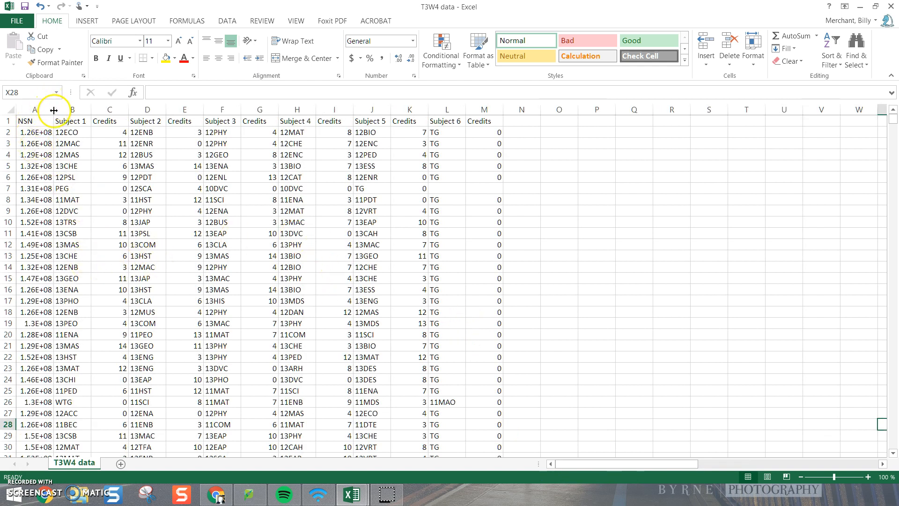
double_click(54, 110)
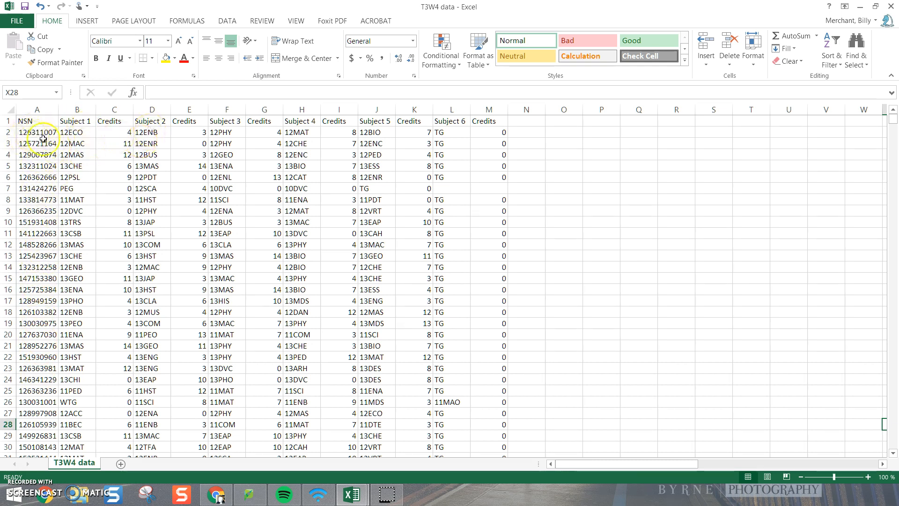
click(35, 133)
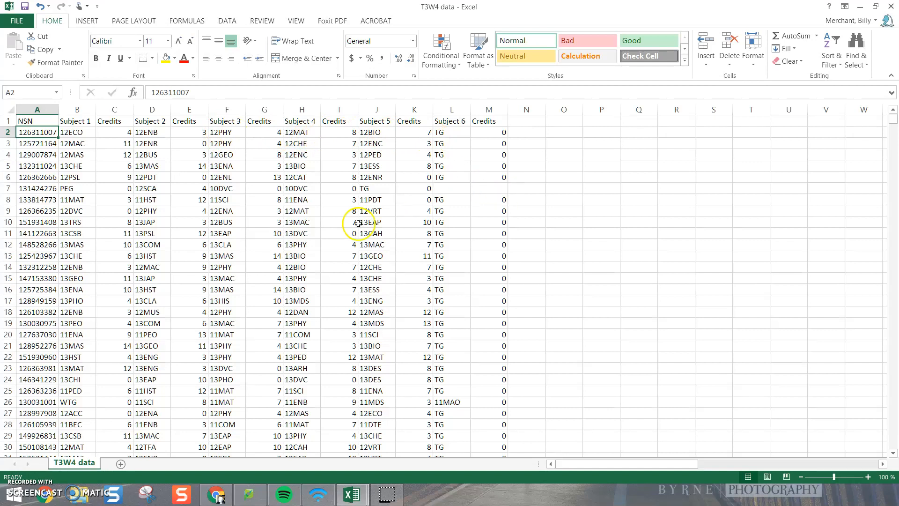
Step: Copy the entire data table, from the NSN heading in A1 to the last row of the final Credits column
click(24, 121)
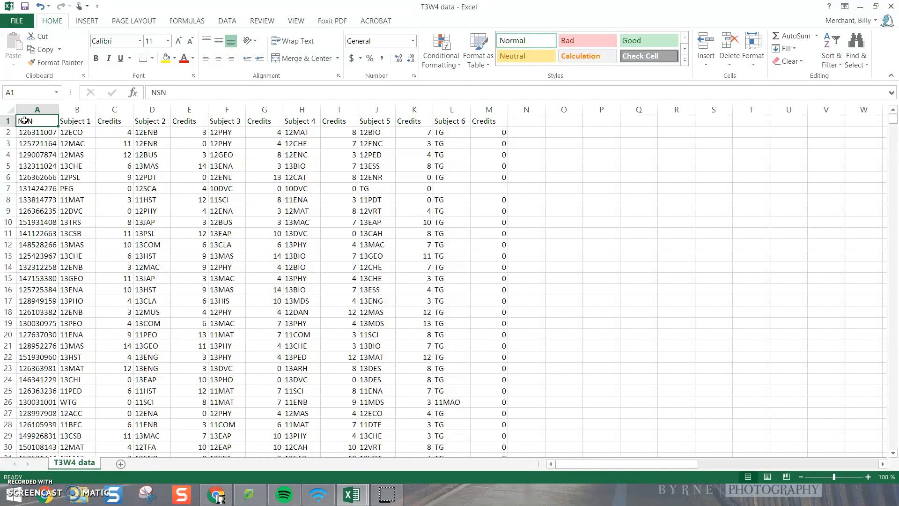
key(ctrl+shift+End)
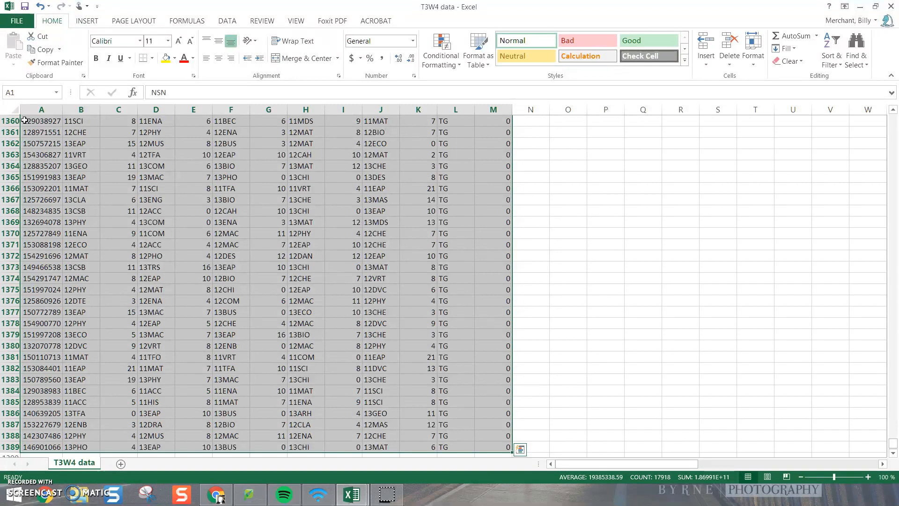
right_click(121, 179)
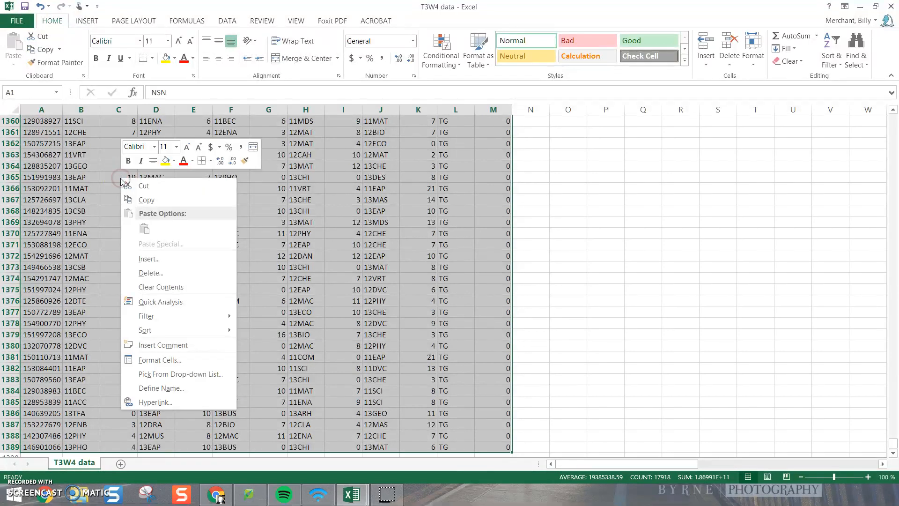
click(154, 200)
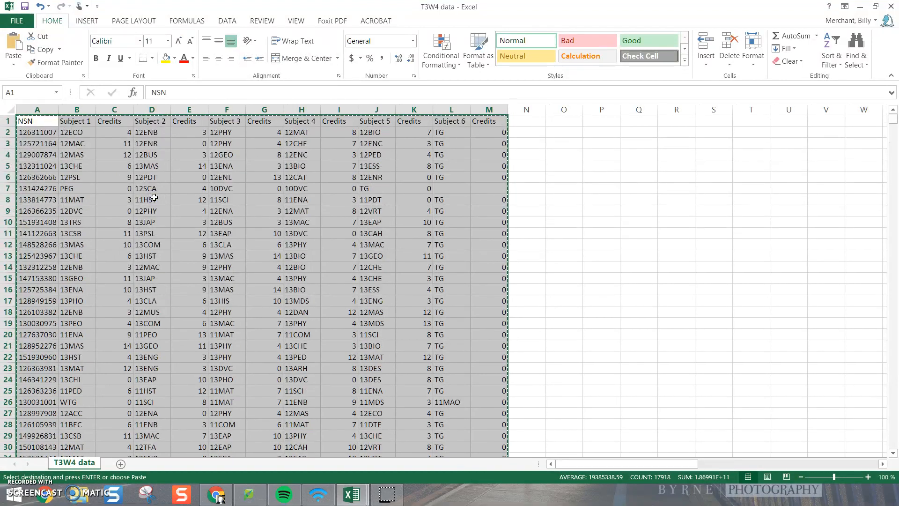
Step: Switch to the T3W4 workbook, add a new sheet and paste the copied table starting at cell A1
click(352, 496)
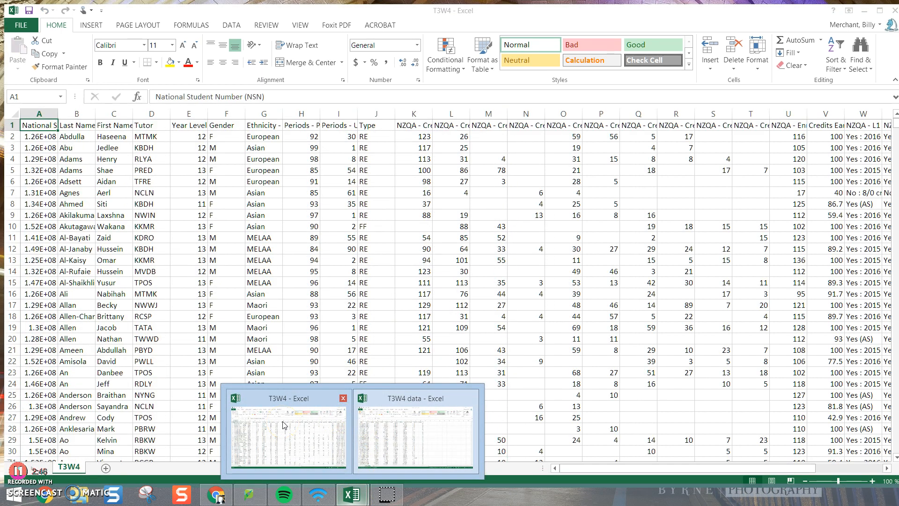
click(283, 425)
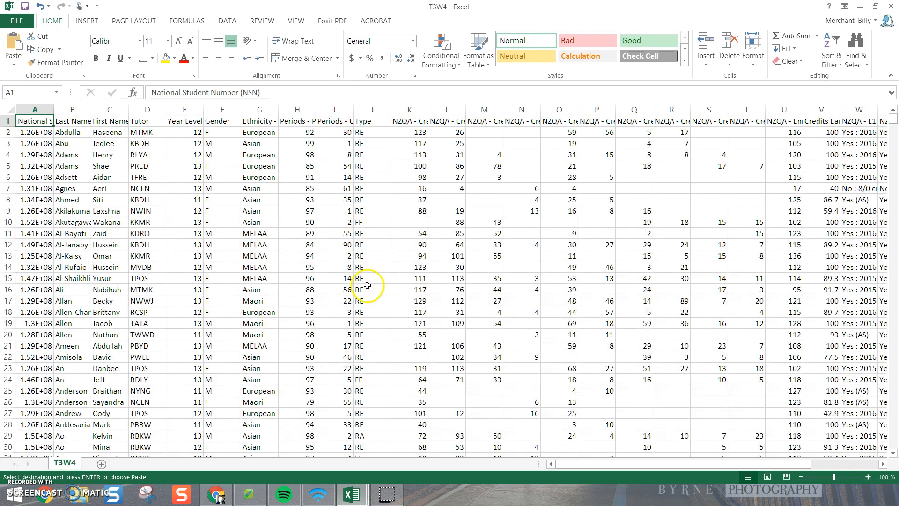
click(102, 464)
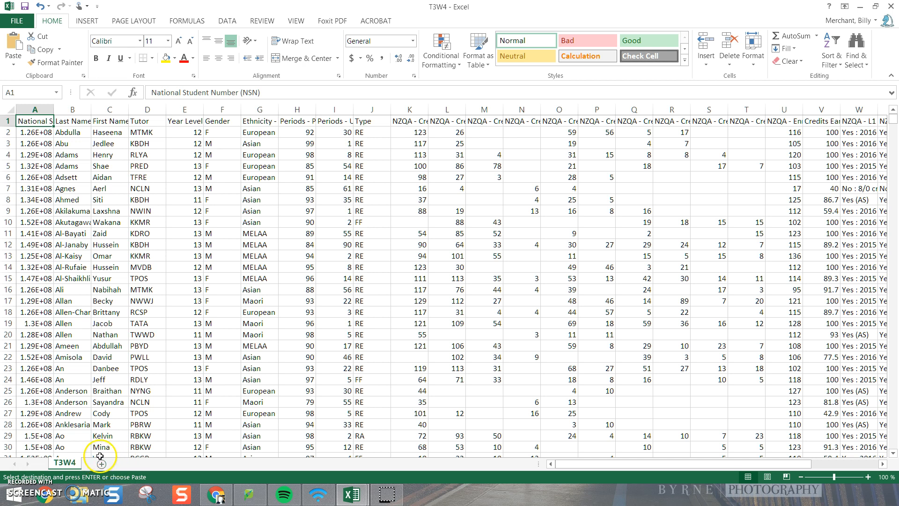
click(32, 125)
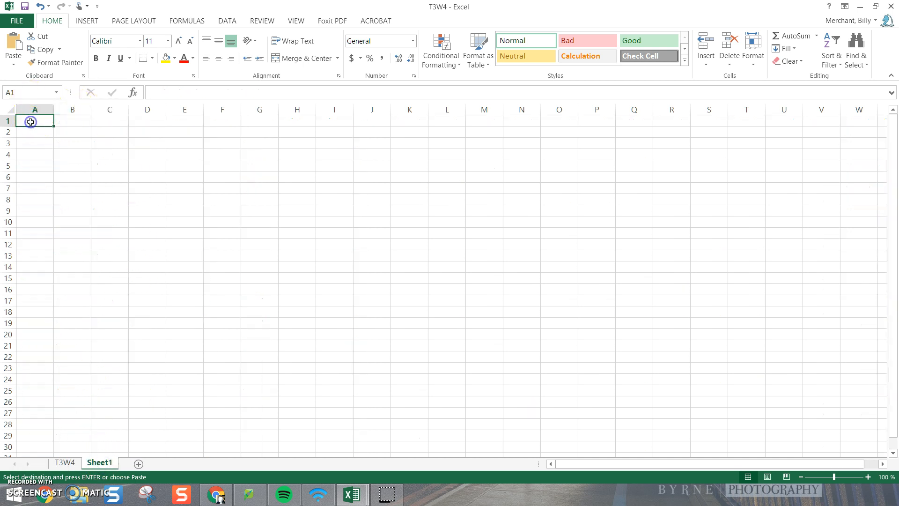
click(14, 42)
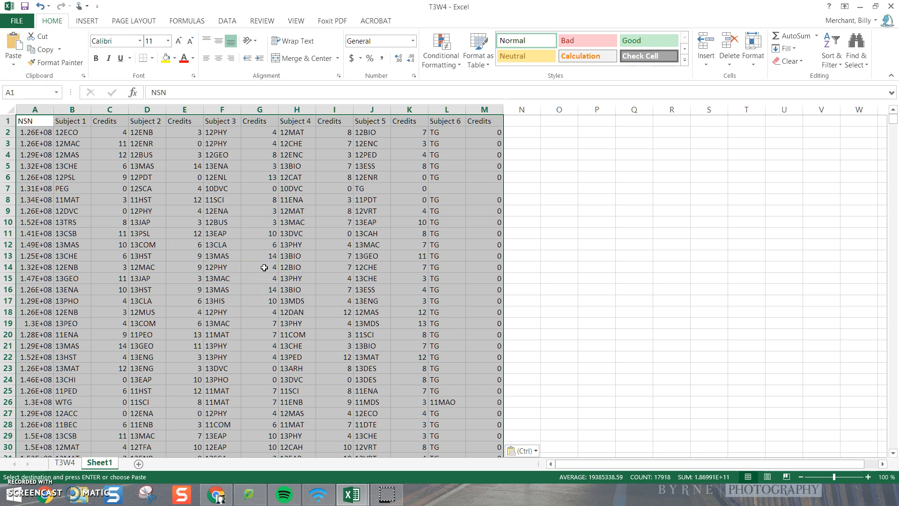
Step: Name the pasted cell range "subjects"
click(18, 89)
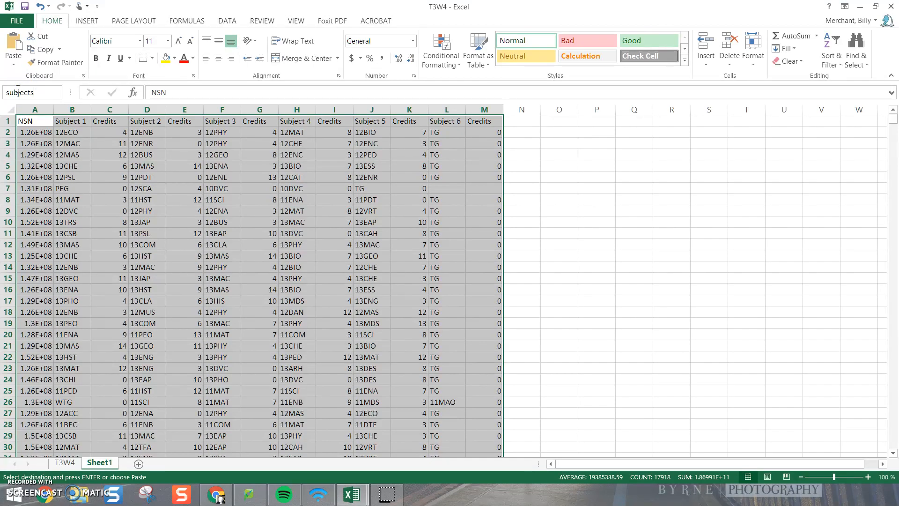
key(Return)
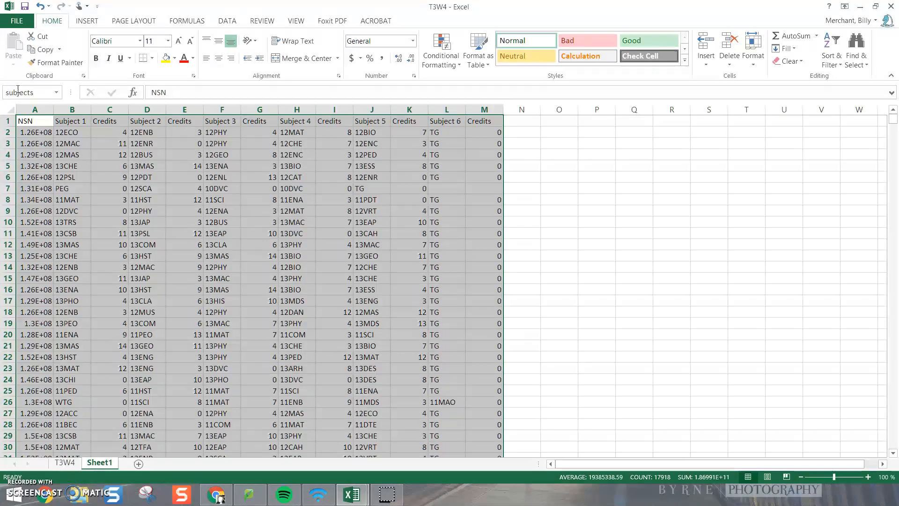
scroll(183, 258, down, 16)
scroll(184, 259, up, 16)
Step: Rename the new sheet holding the pasted data as "Subjects"
double_click(99, 463)
click(658, 341)
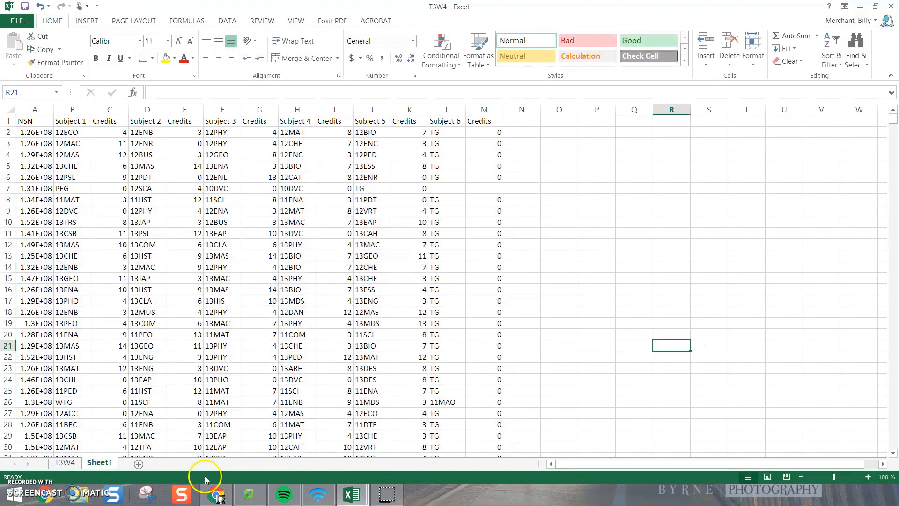
double_click(95, 460)
text(Subjec)
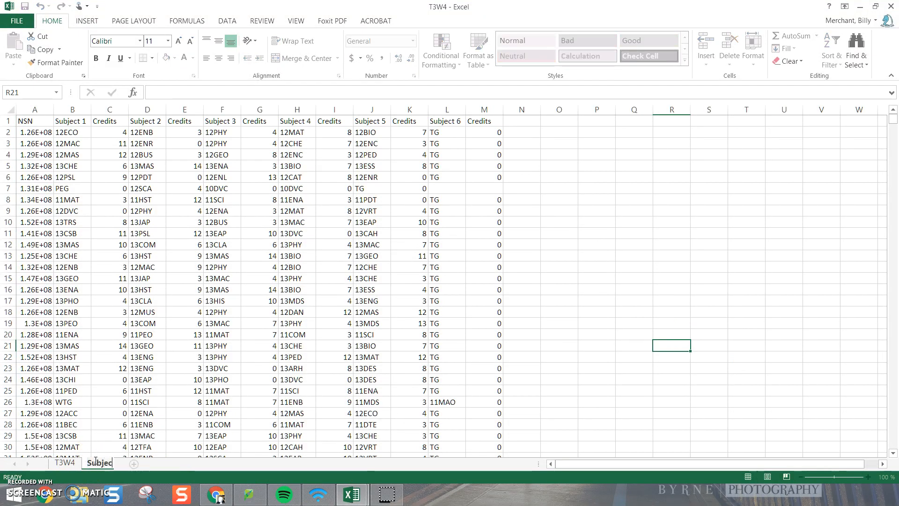
key(Return)
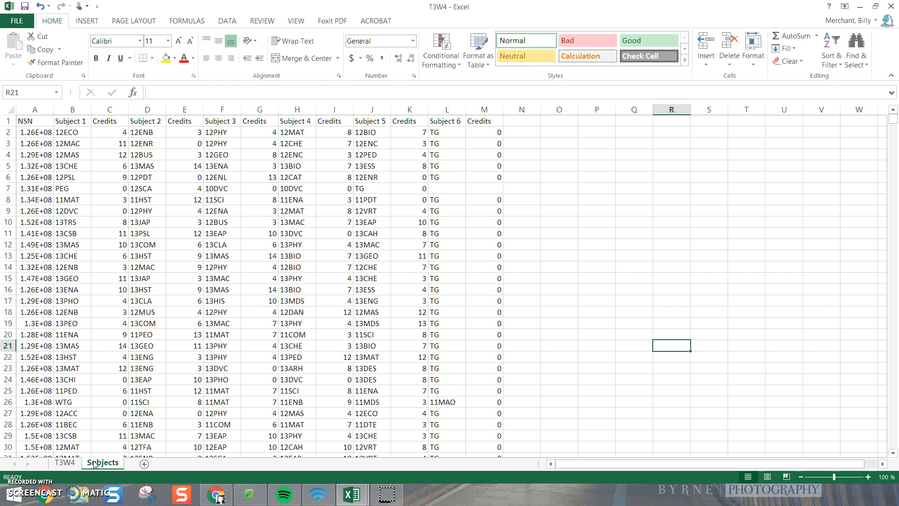
Step: Shorten the heading in cell A1 of the T3W4 sheet to "NSN" and compare it with the Subjects sheet
click(64, 463)
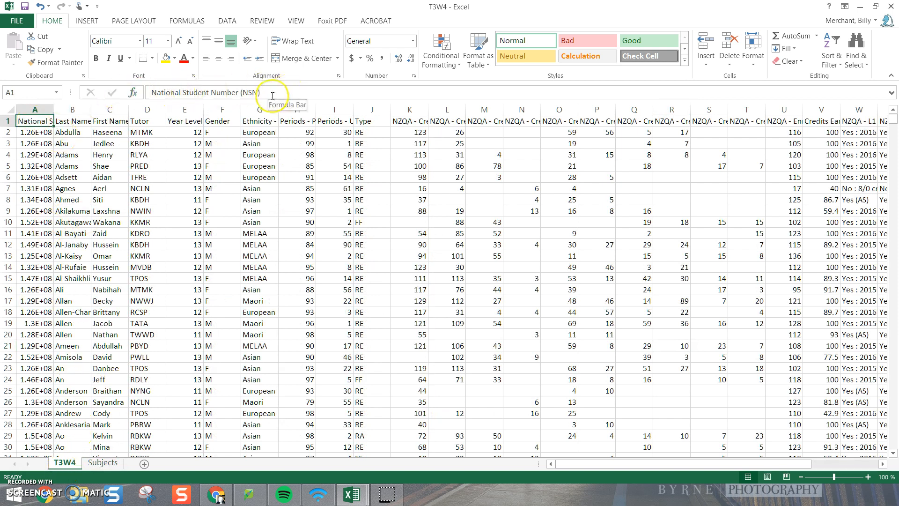
drag(261, 92, 104, 87)
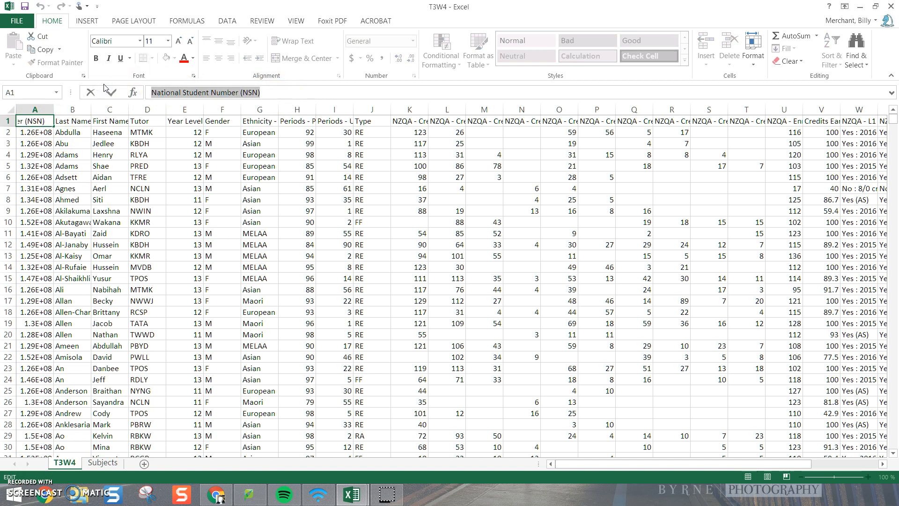
text(NSN)
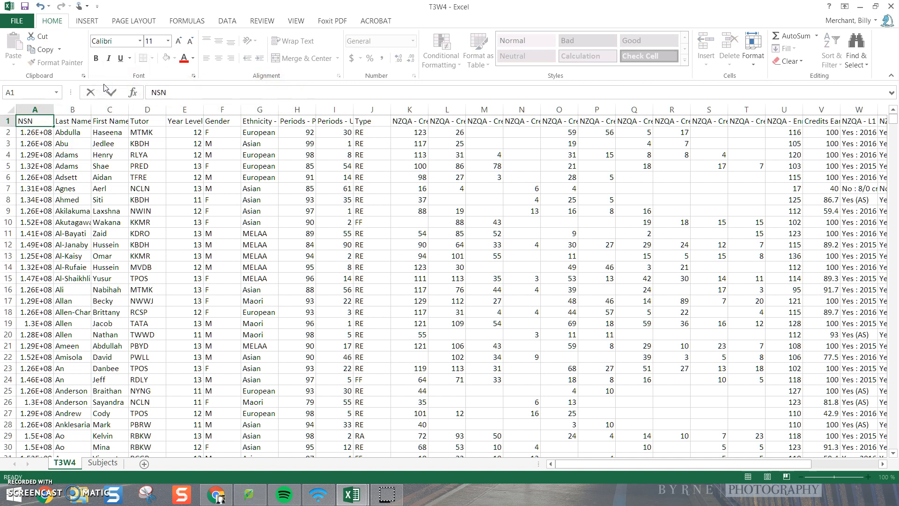
key(Return)
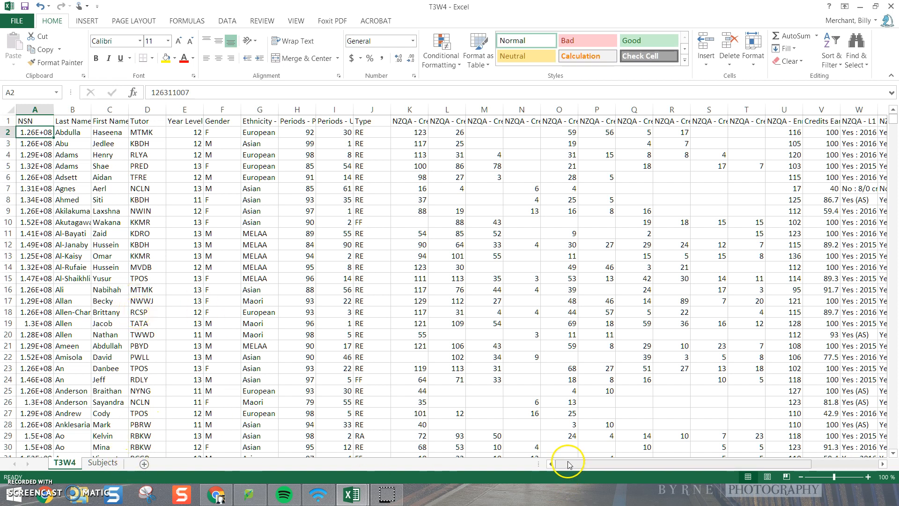
click(103, 463)
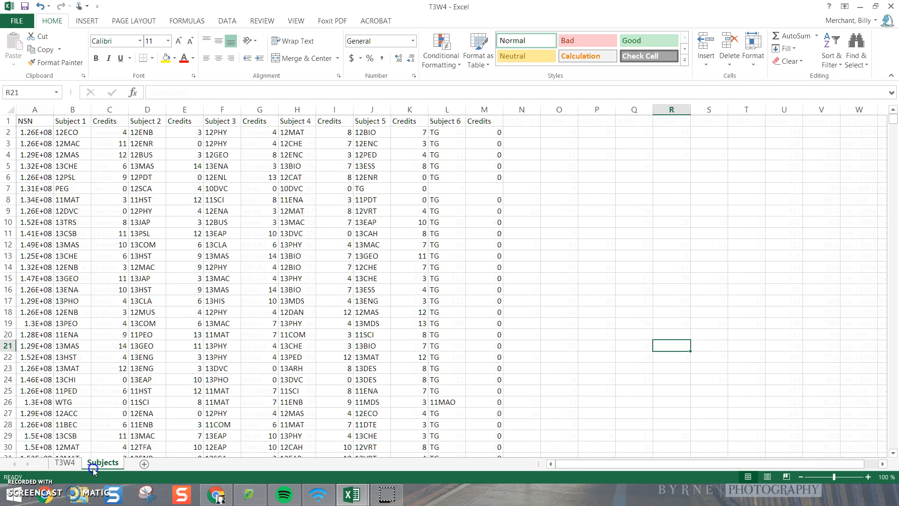
click(65, 463)
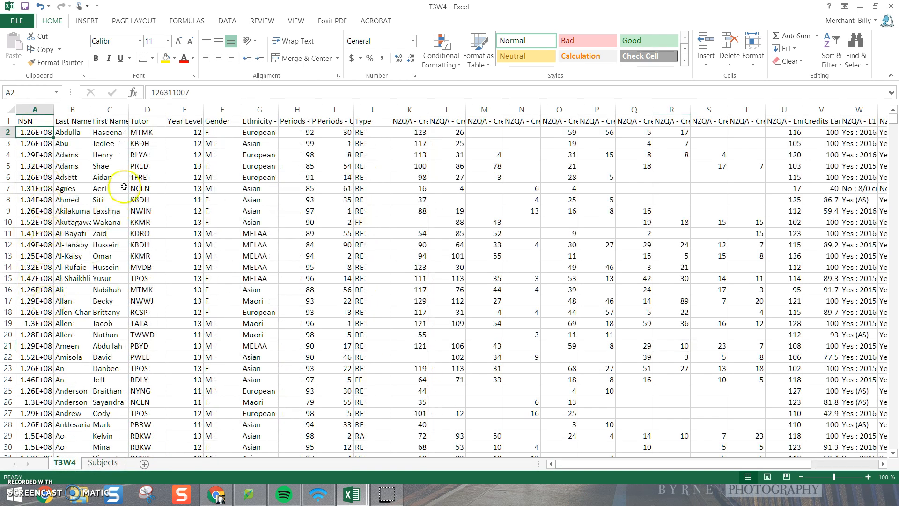
Step: Hide columns Z to AC, from the parent e-mail to the internet password, on the T3W4 sheet
drag(607, 465, 766, 469)
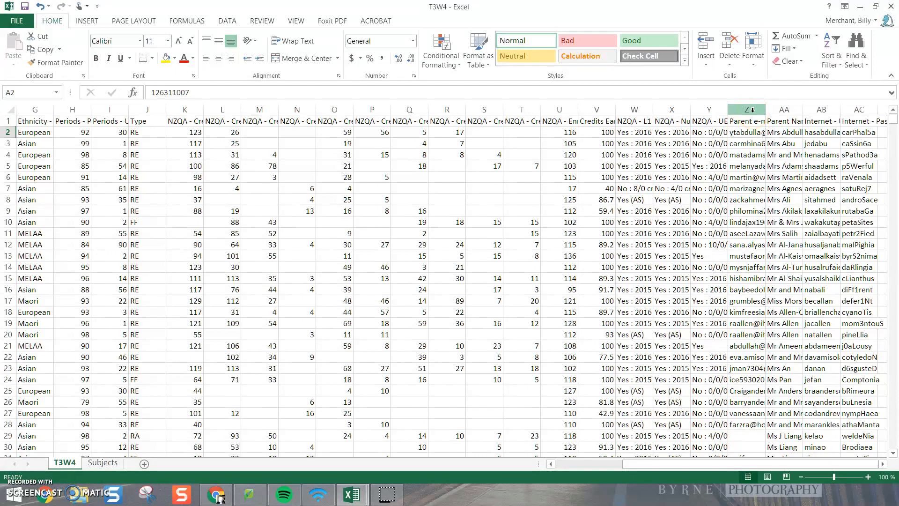
drag(752, 110, 851, 111)
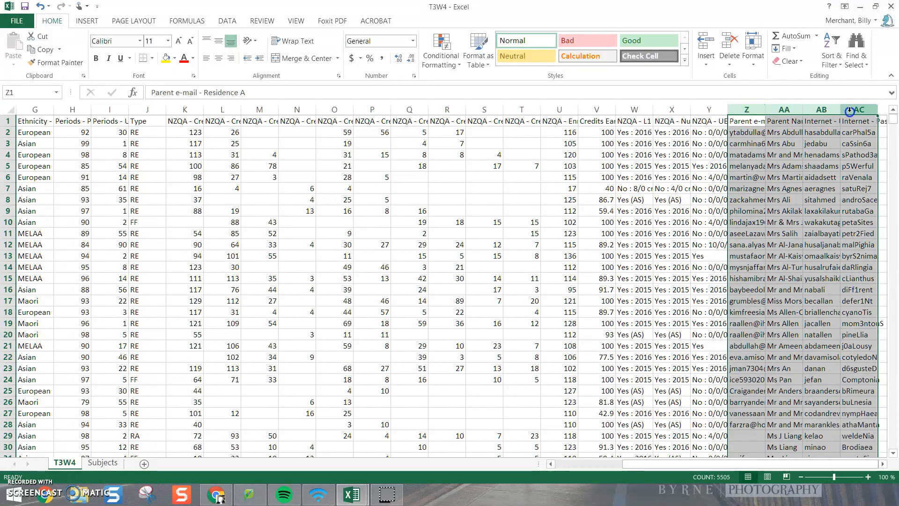
right_click(754, 133)
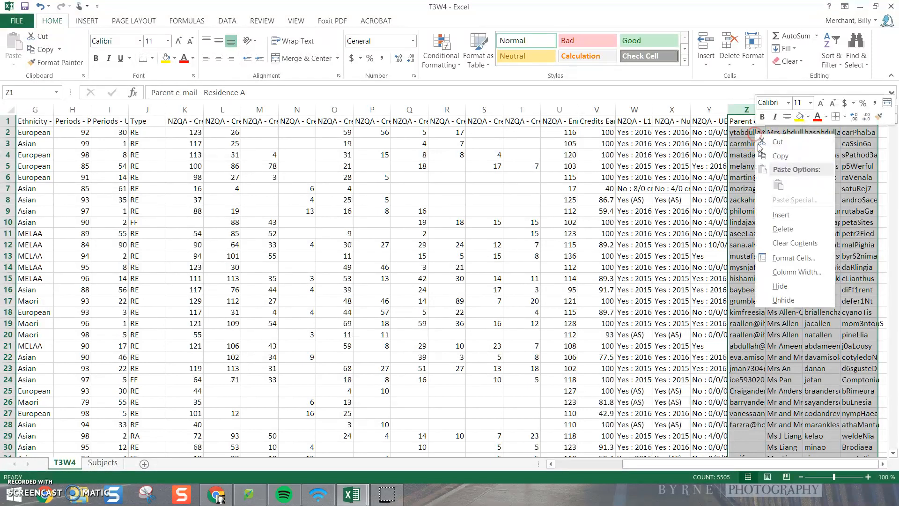
click(791, 286)
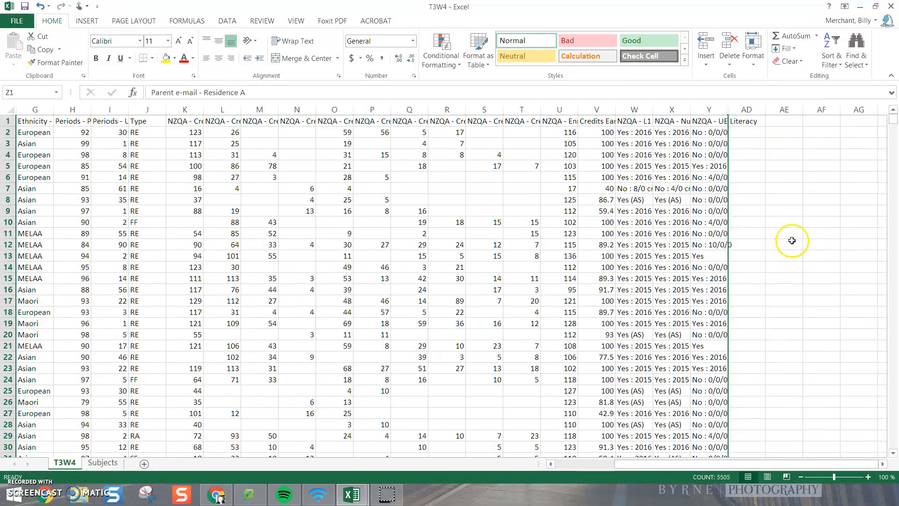
click(778, 124)
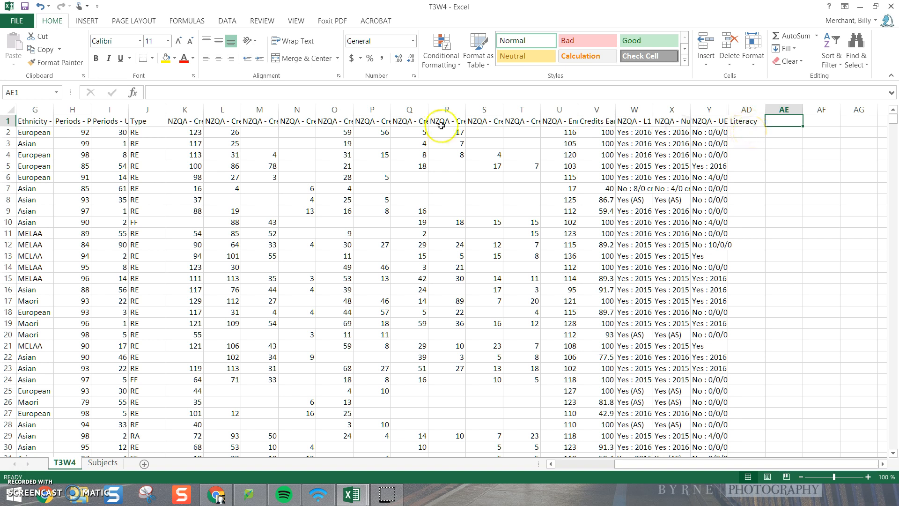
Step: Rotate the text of the whole heading row (row 1) upward on the T3W4 sheet
drag(707, 465, 600, 465)
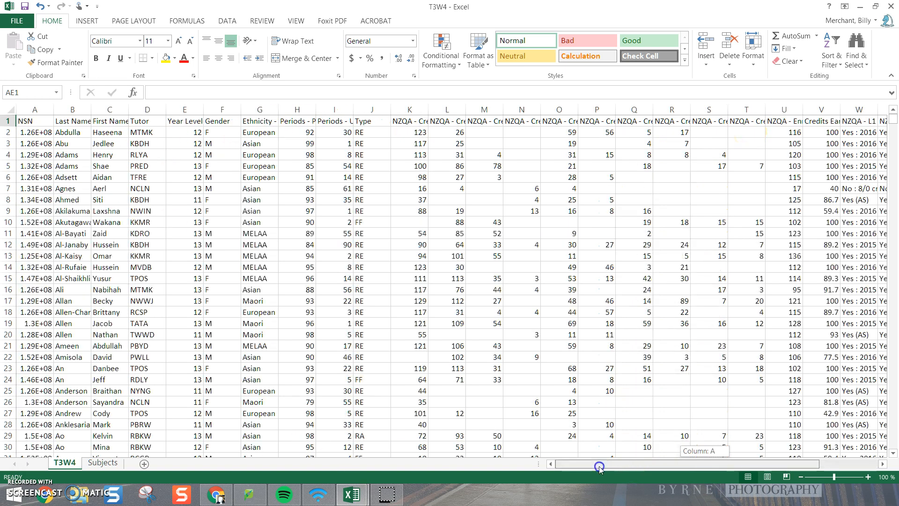
click(8, 121)
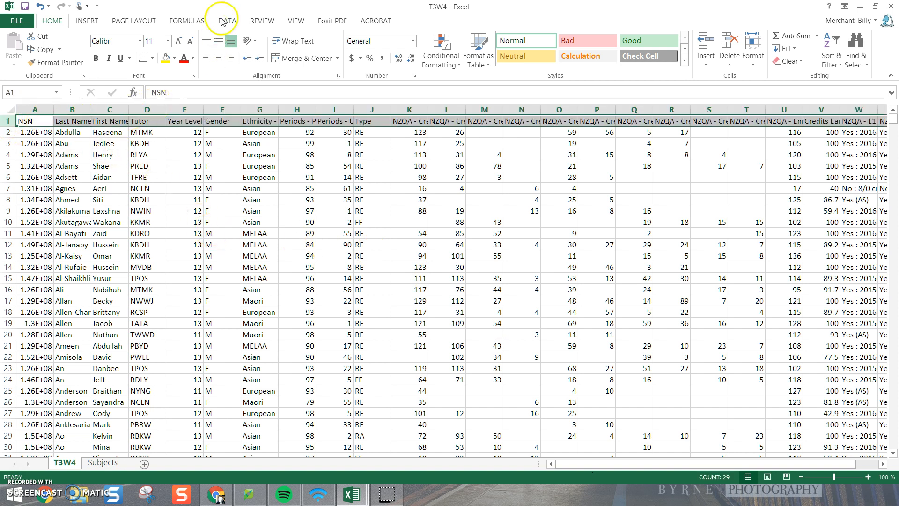
click(250, 42)
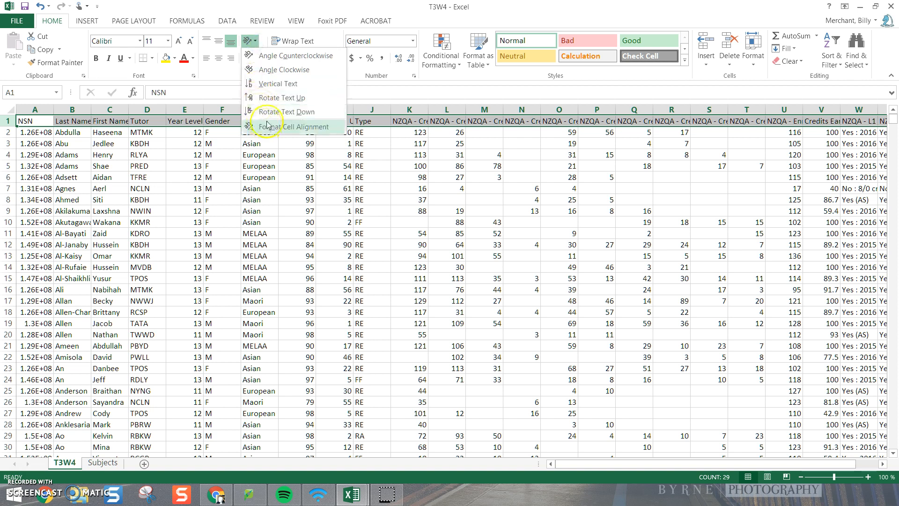
click(272, 98)
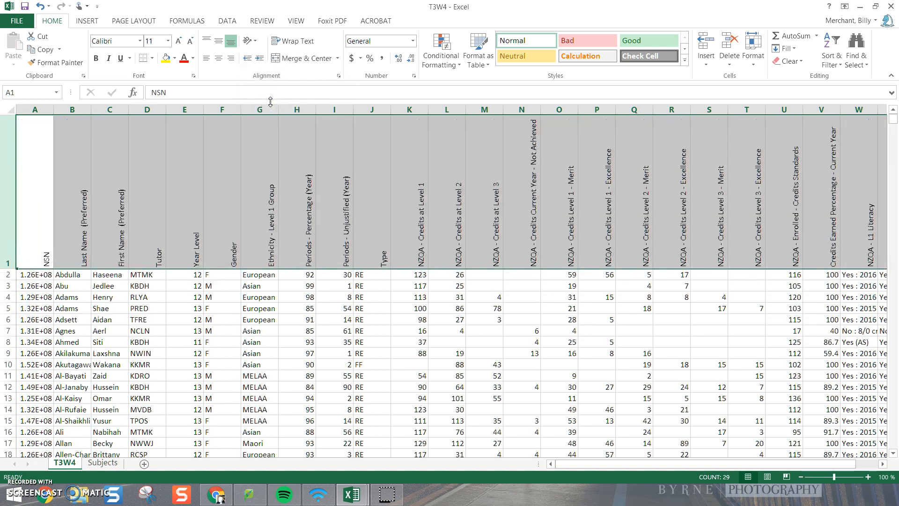
Step: Autofit the width of every column on the T3W4 sheet to its contents
click(11, 111)
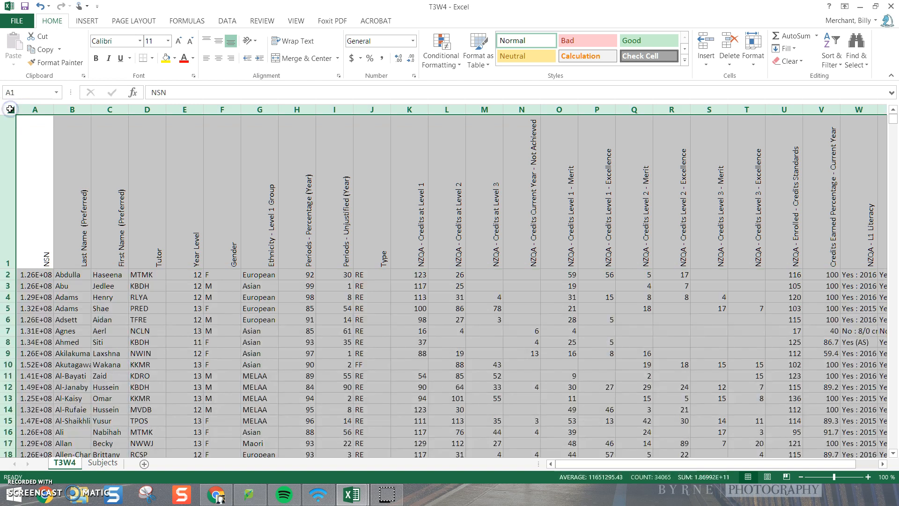
double_click(54, 110)
click(656, 258)
click(222, 433)
Step: Hide the parent e-mail, parent names, internet logon and internet password columns, Z to AC
drag(578, 465, 650, 466)
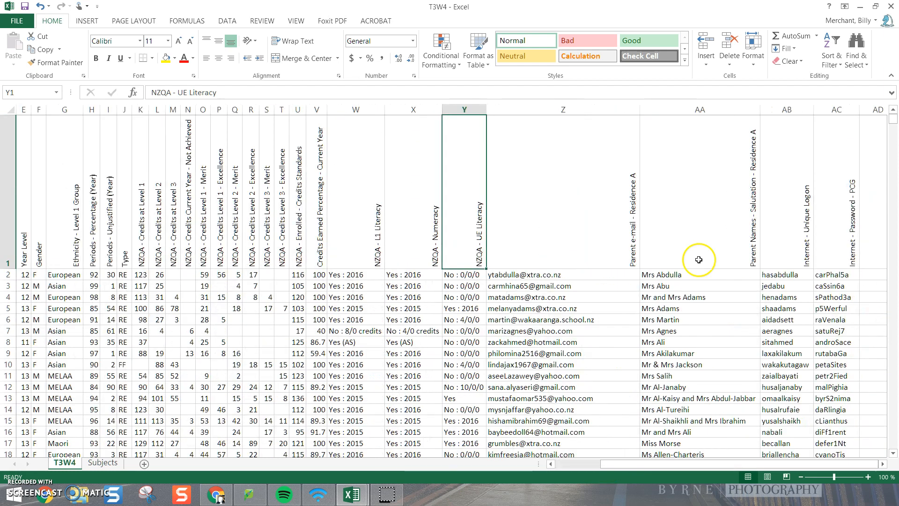
drag(573, 111, 820, 121)
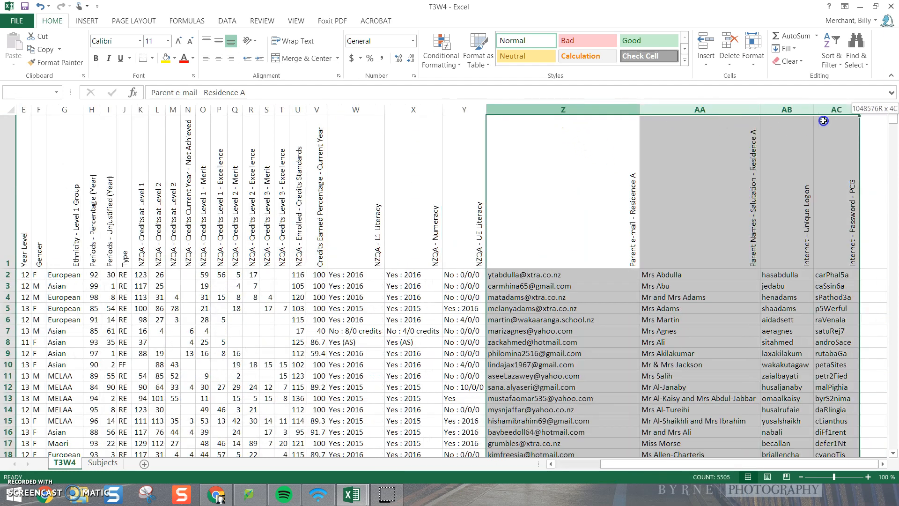
right_click(568, 170)
click(606, 324)
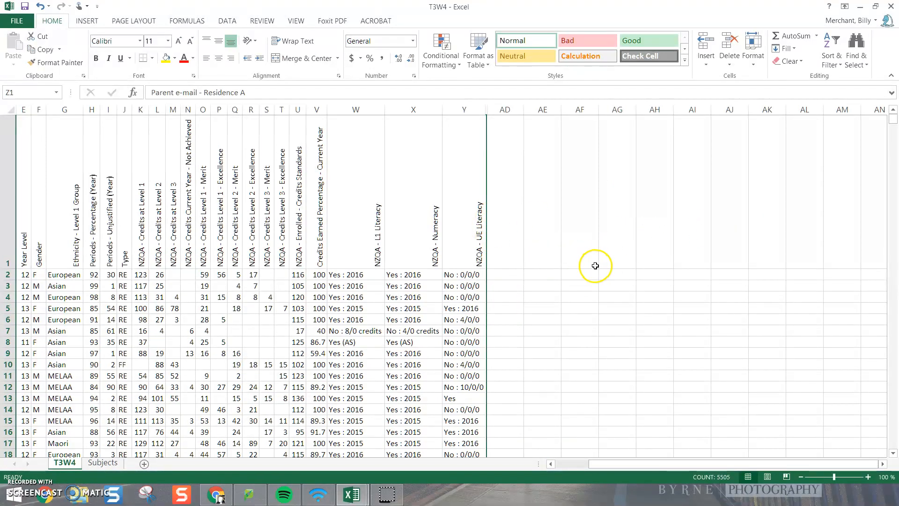
drag(630, 464, 564, 465)
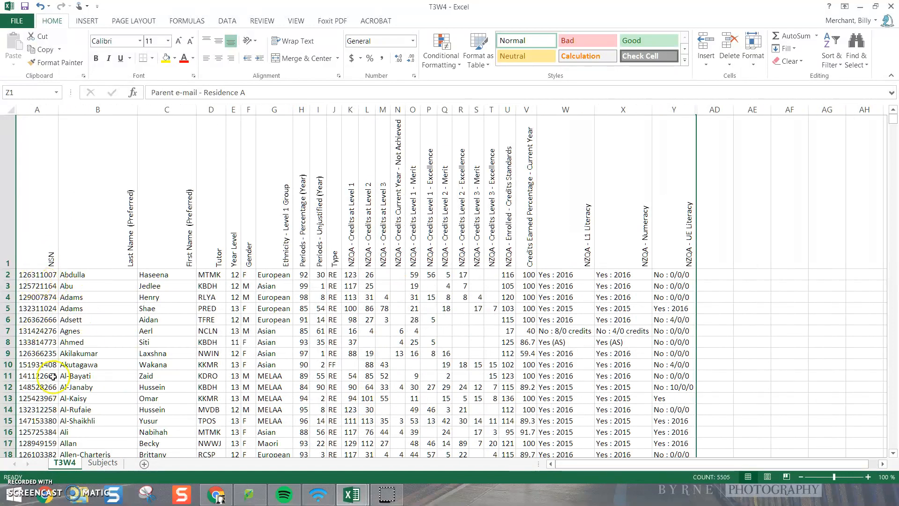
Step: Copy the Subject 1 to final Credits headings (B1:M1) from the Subjects sheet and paste them at AD1 on the T3W4 sheet
drag(718, 465, 820, 458)
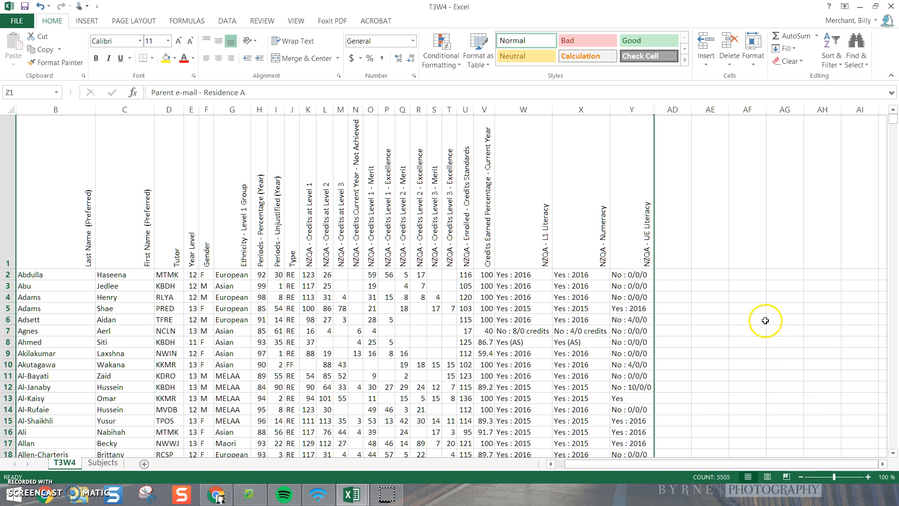
click(103, 463)
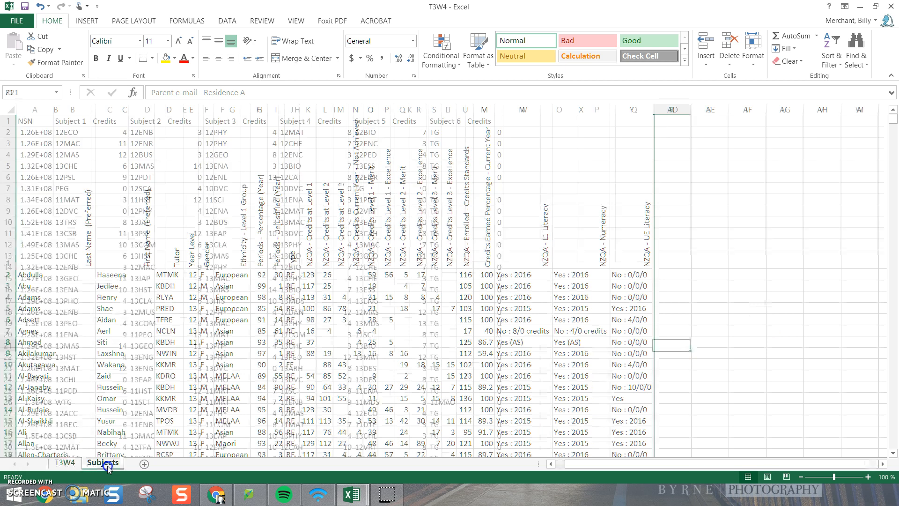
drag(69, 122, 486, 124)
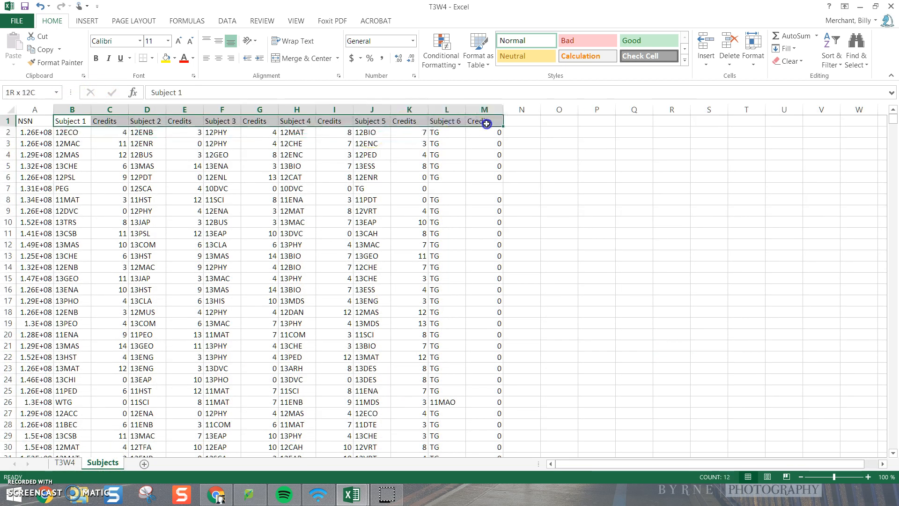
right_click(444, 121)
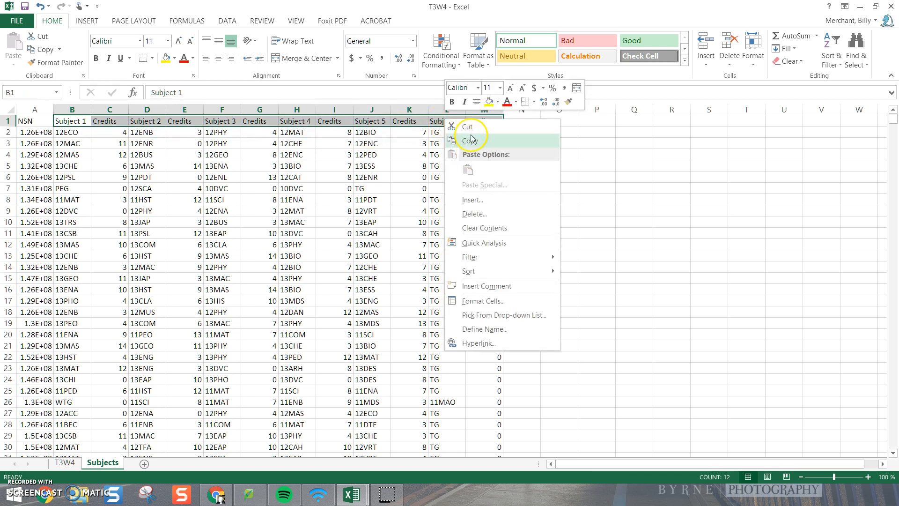
click(469, 141)
click(75, 463)
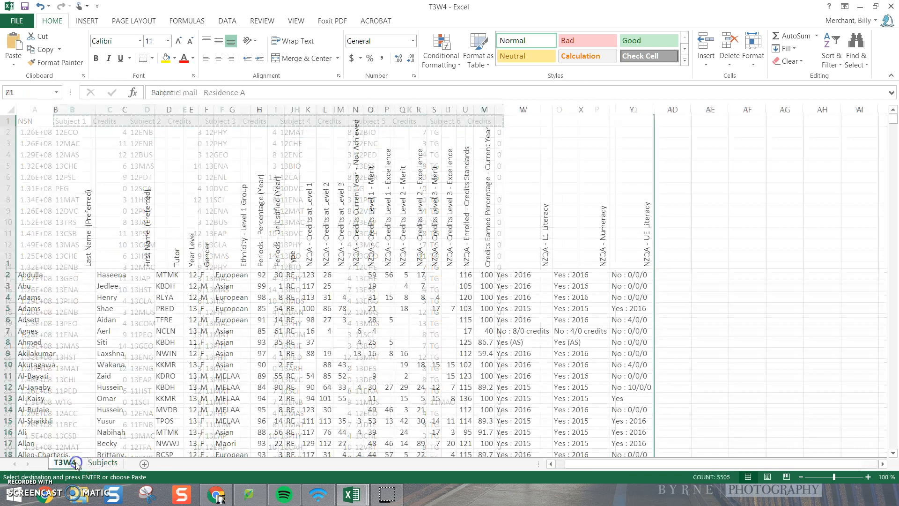
click(670, 201)
right_click(668, 207)
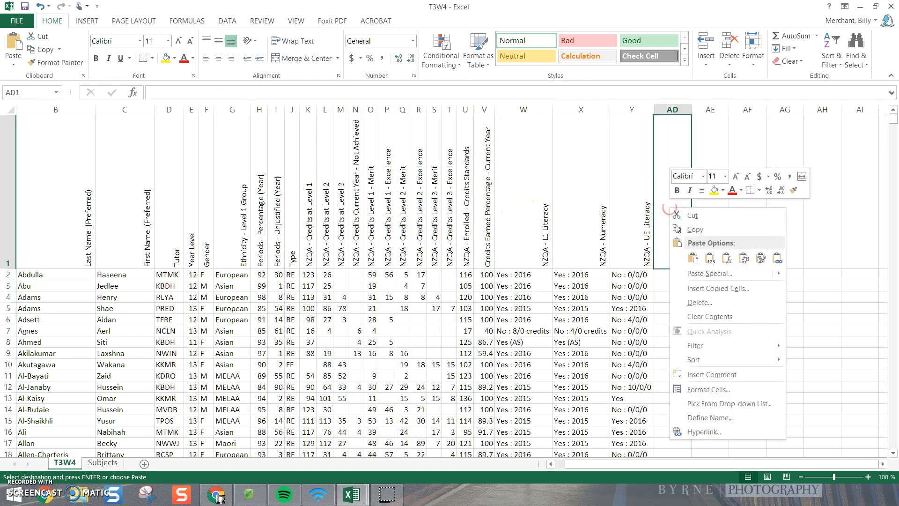
click(693, 258)
Step: Rotate the text of the pasted subject and credits headings in AD1:AO1 upward
drag(693, 463, 740, 463)
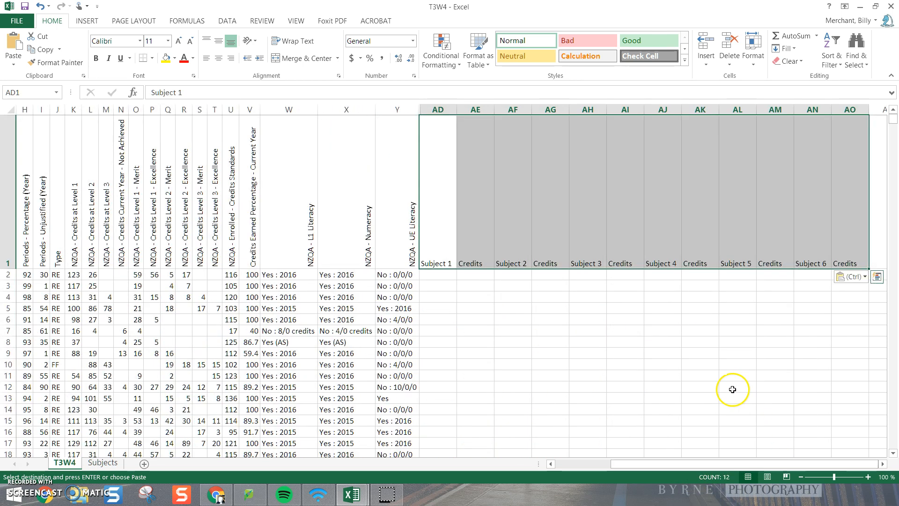
click(249, 40)
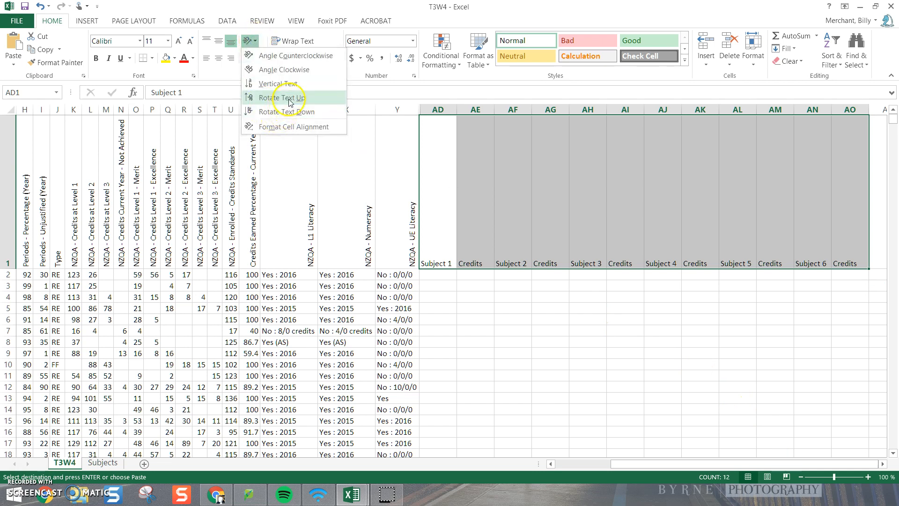
click(287, 97)
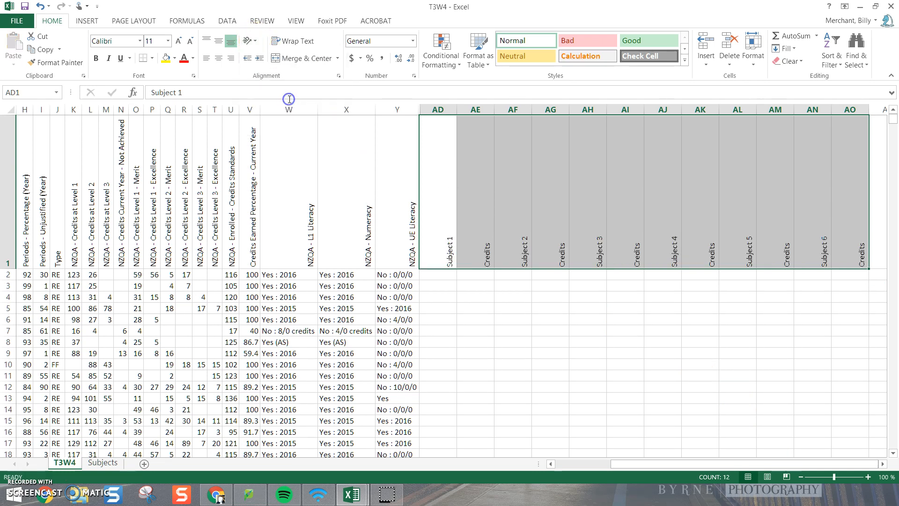
click(528, 329)
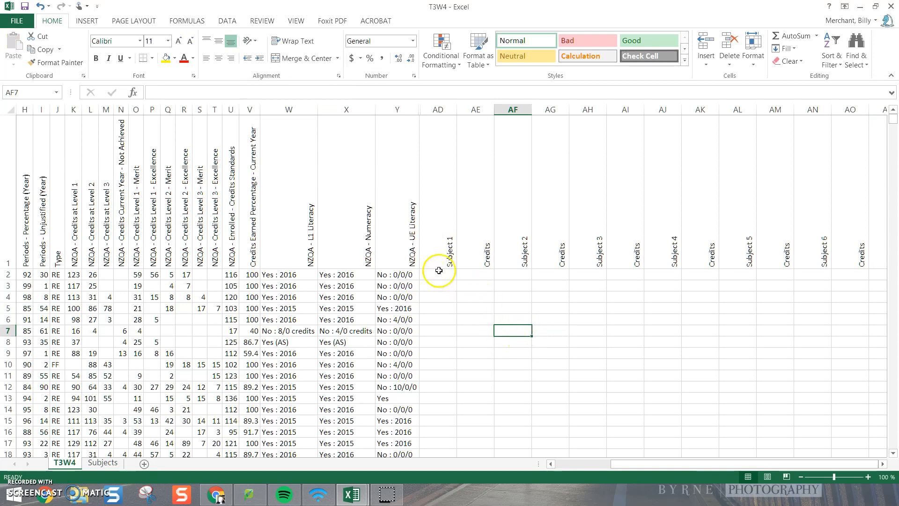
Step: Enter the formula =VLOOKUP($A2,subjects,2,FALSE) in cell AD2 under Subject 1
click(439, 275)
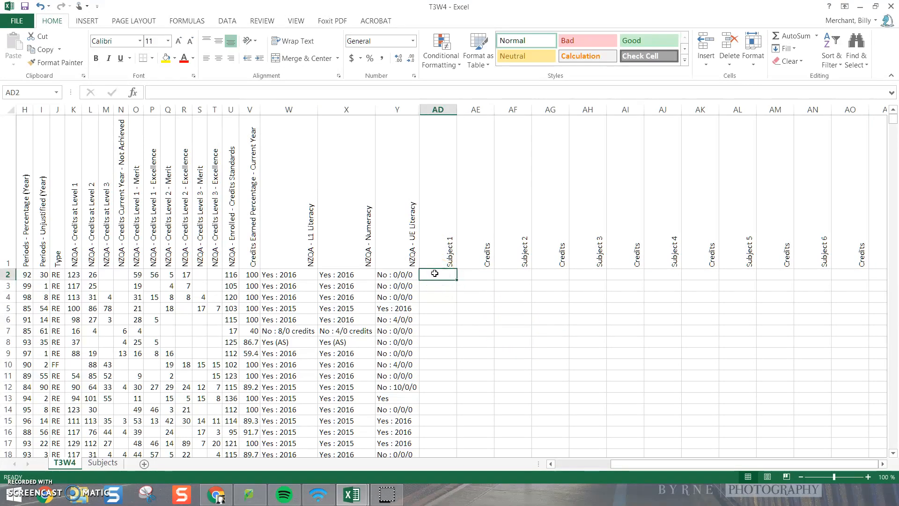
click(591, 466)
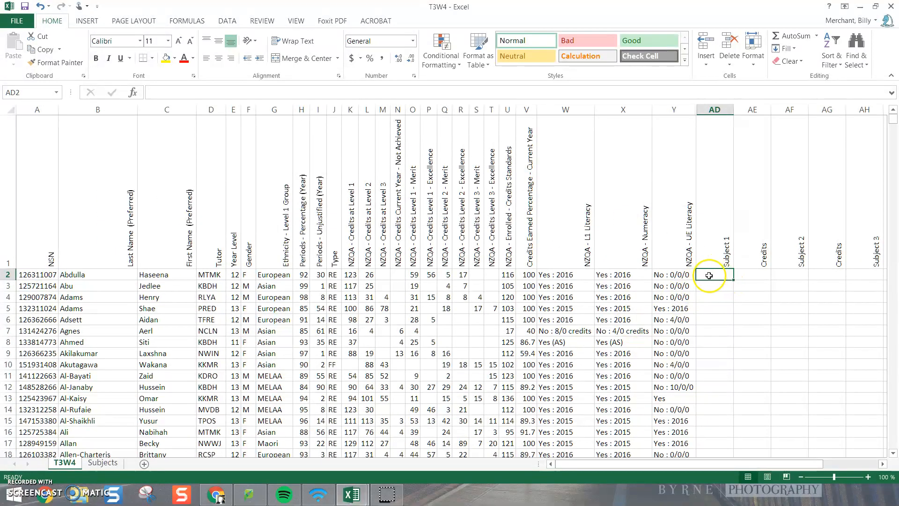
click(264, 90)
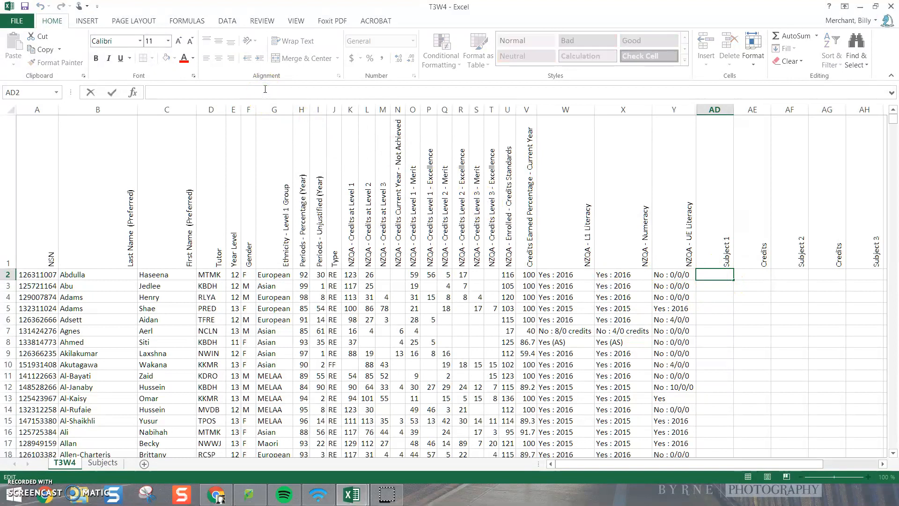
text(=)
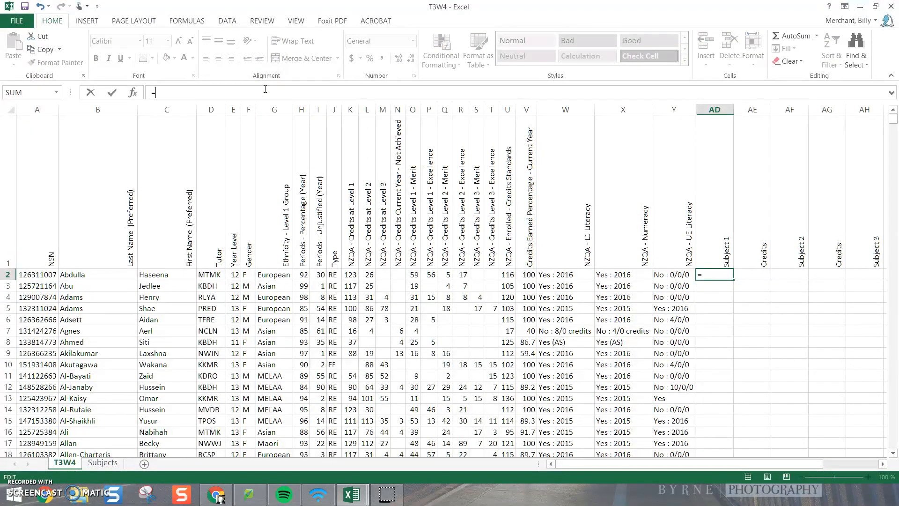
text(VLOOKUP)
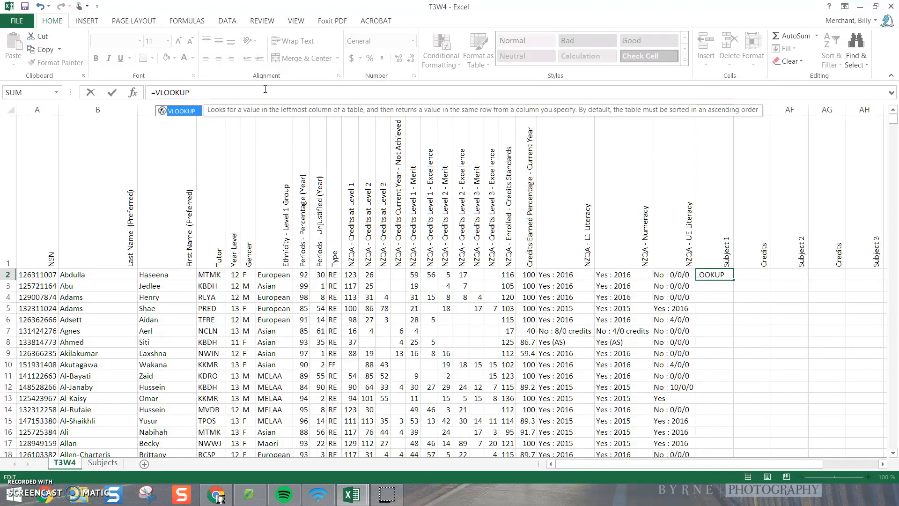
text(($)
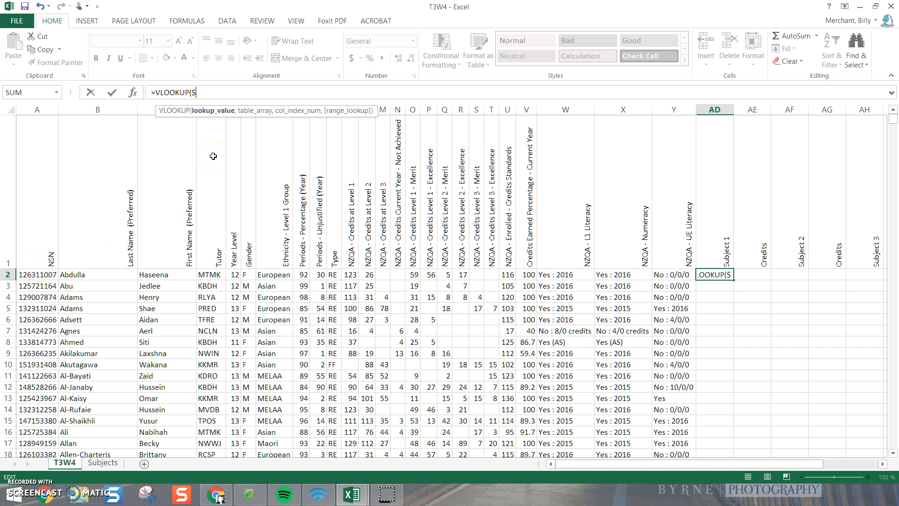
text(A2)
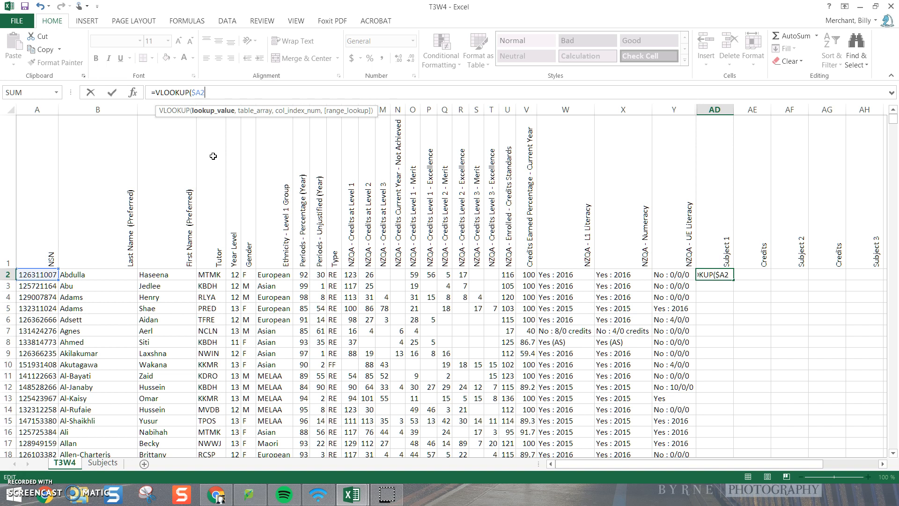
text(,)
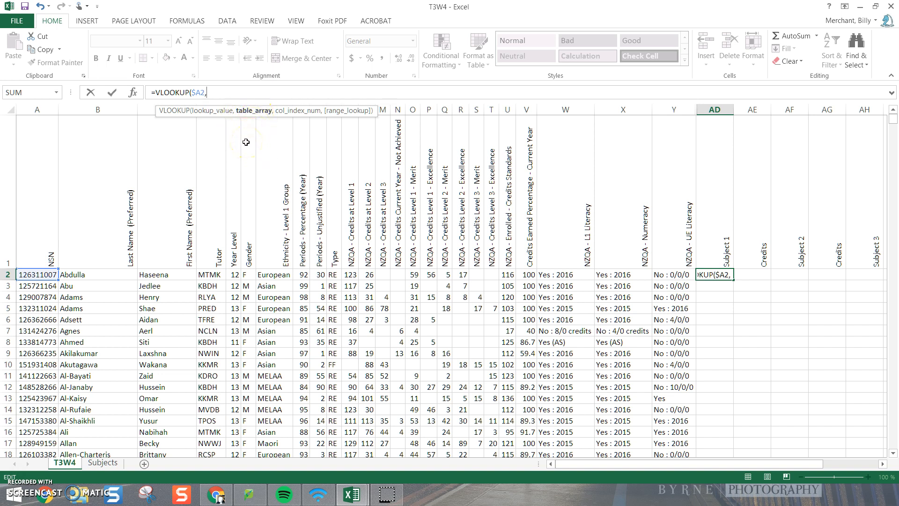
text(sub)
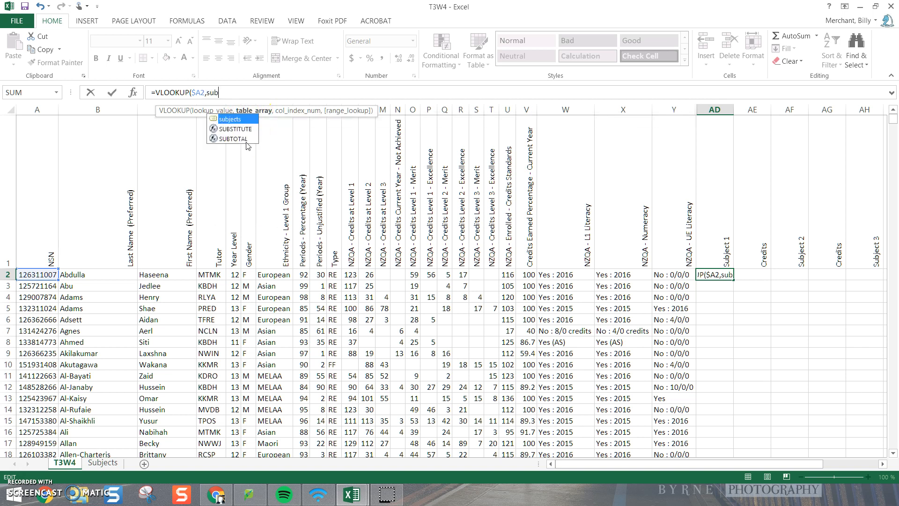
text(jects)
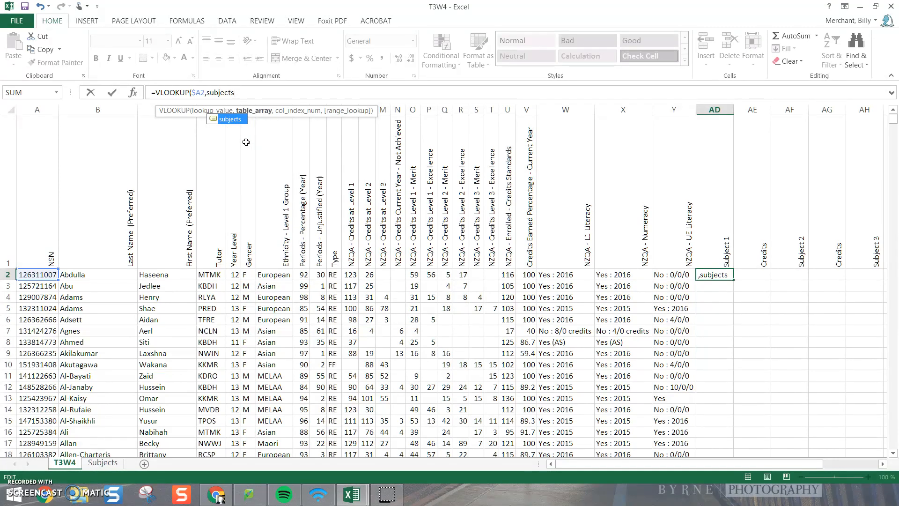
text(,2)
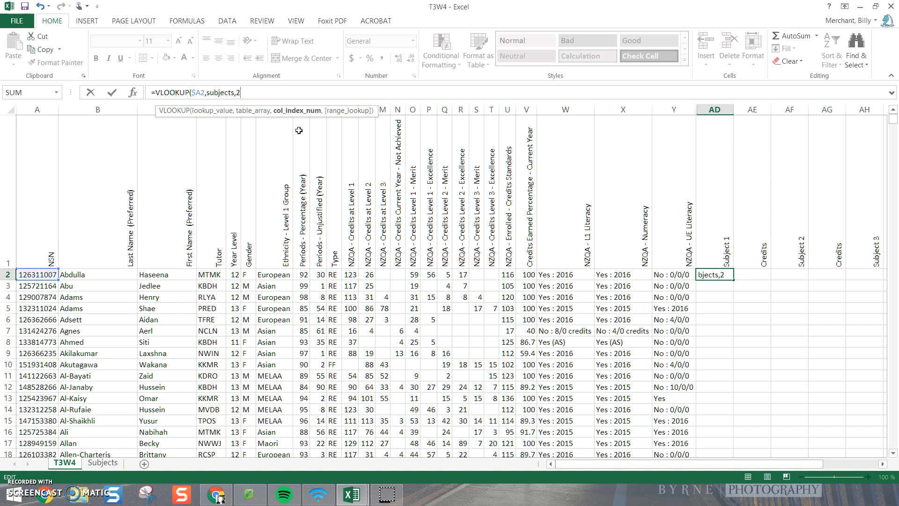
text(,)
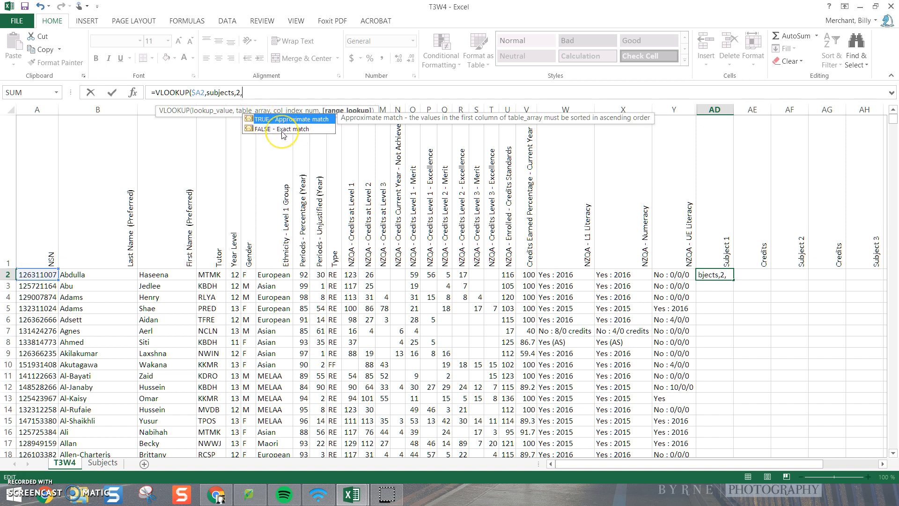
text(FA)
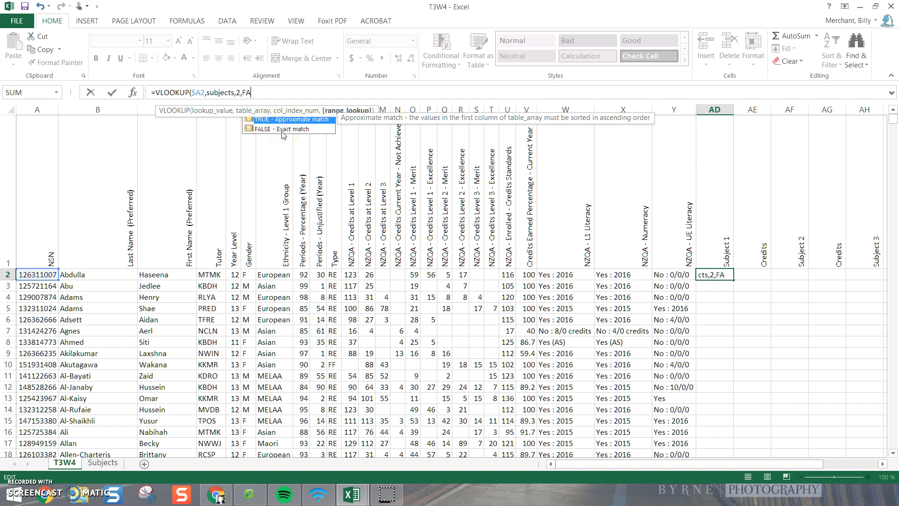
text(LSE))
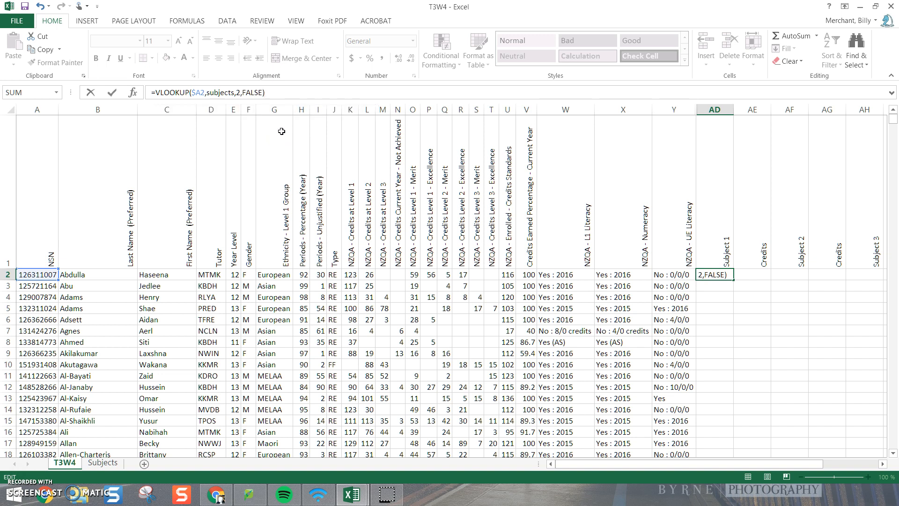
key(Return)
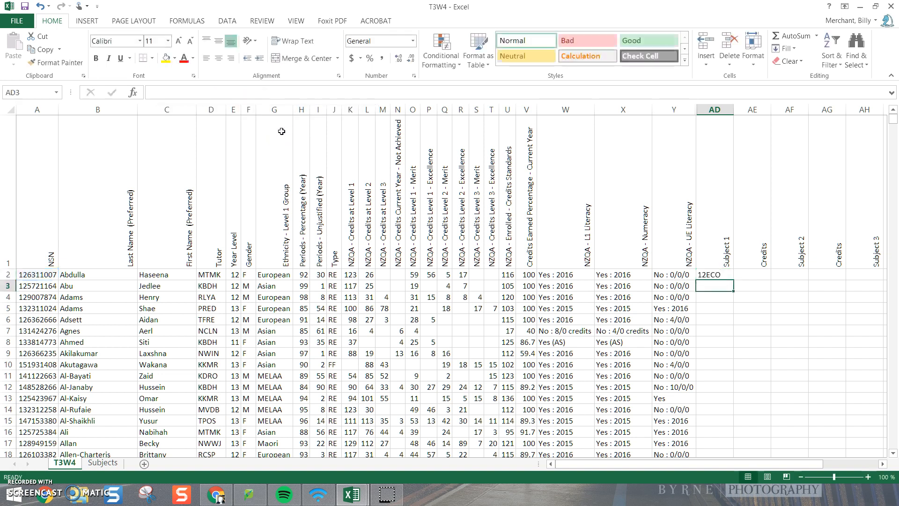
Step: Fill the AD2 lookup formula down the whole Subject 1 column and check the filled rows
click(716, 275)
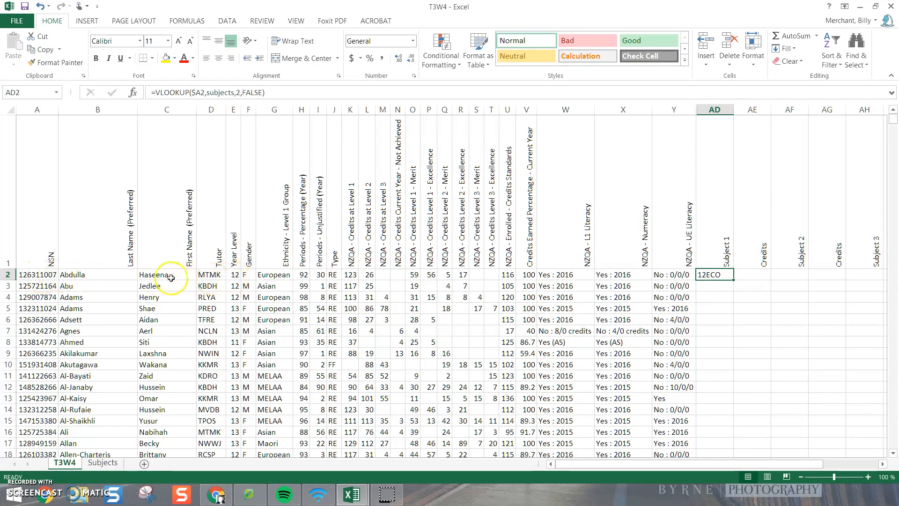
double_click(732, 279)
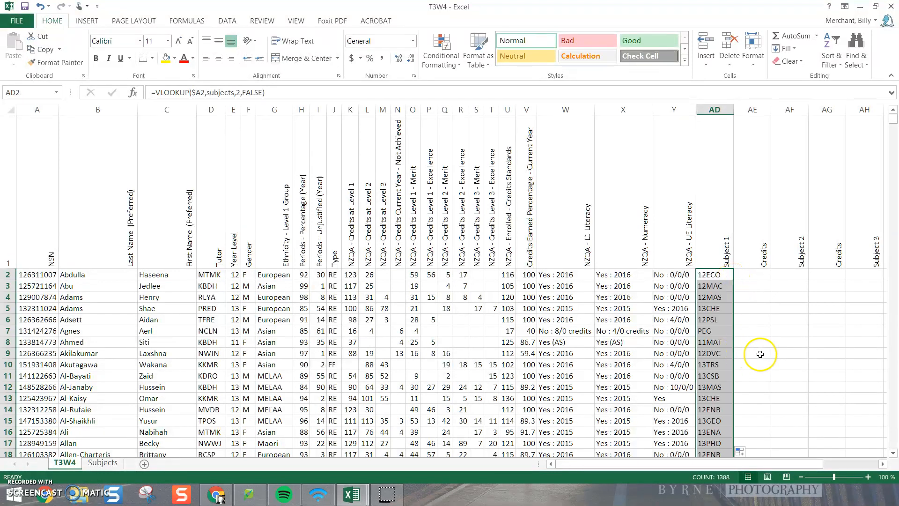
click(741, 352)
scroll(742, 361, down, 3)
scroll(742, 364, down, 8)
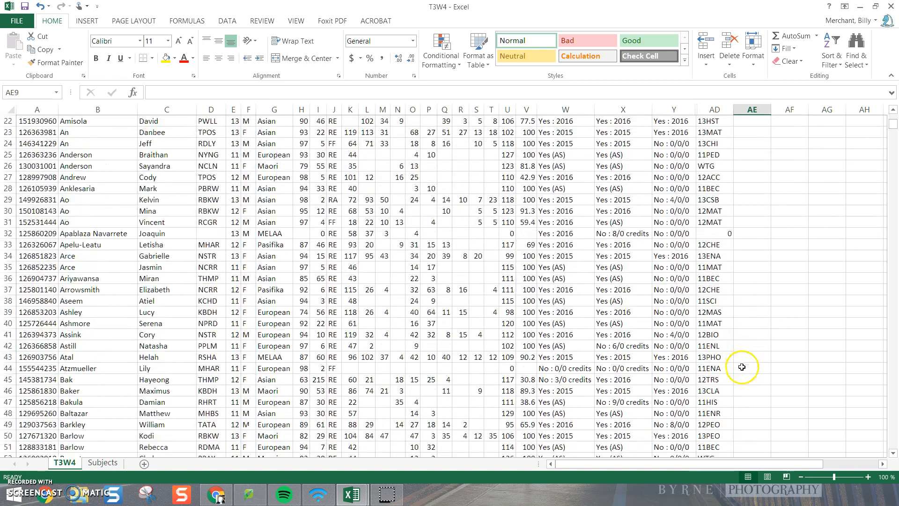
scroll(743, 374, up, 11)
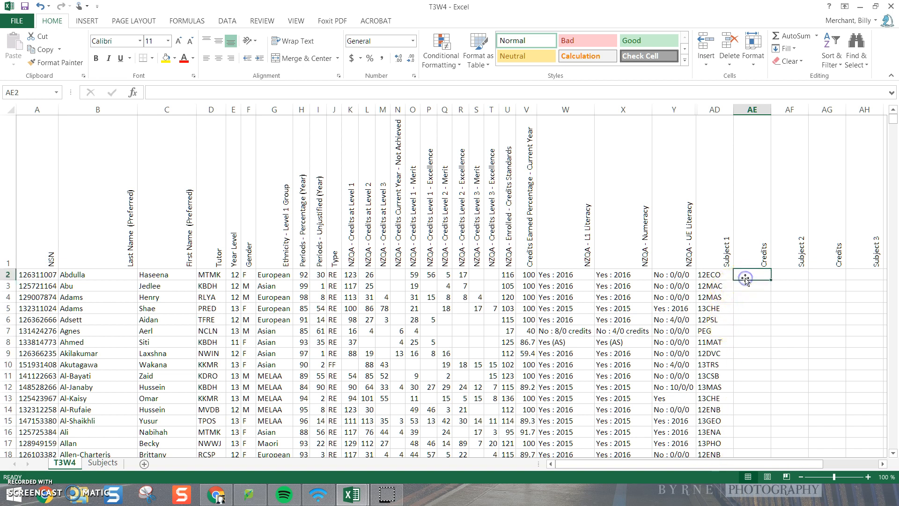
Step: Extend the AD2 lookup into AE2 with column index 3, and fill it down the Subject 1 Credits column
click(718, 275)
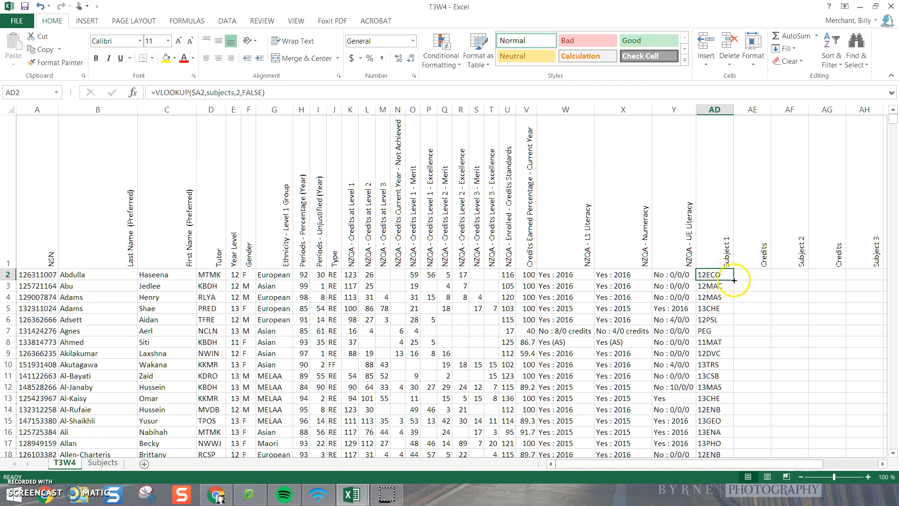
drag(733, 280, 760, 281)
click(755, 272)
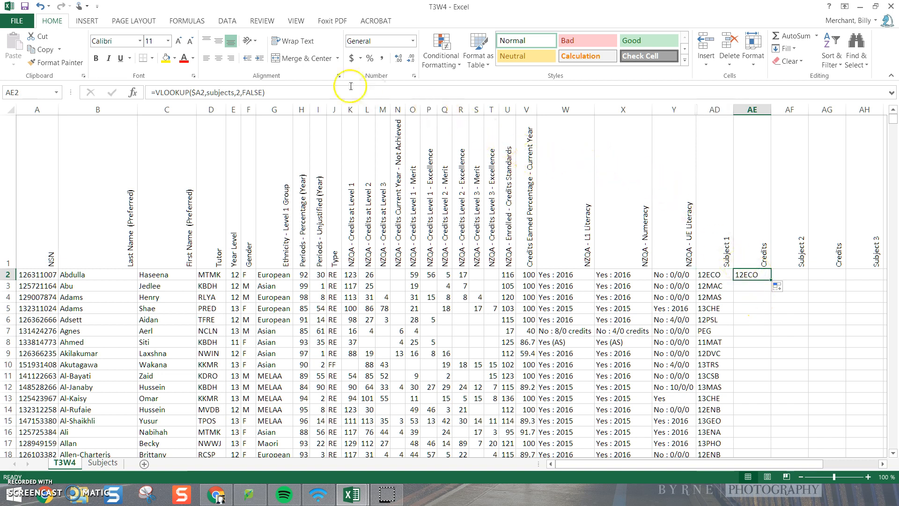
click(242, 89)
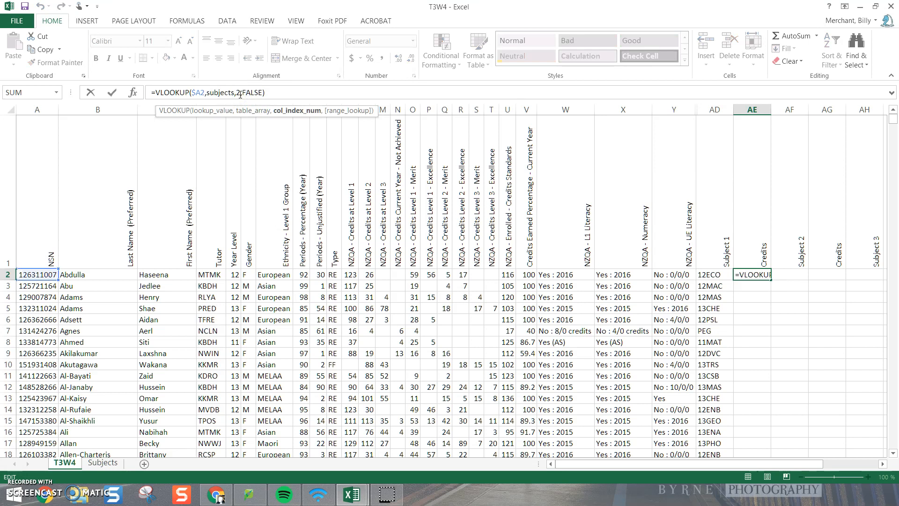
key(BackSpace)
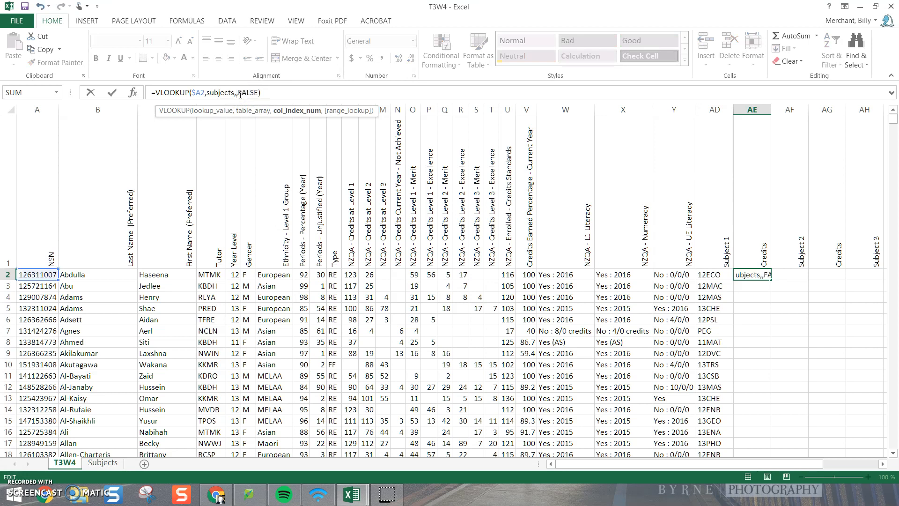
text(3)
key(Return)
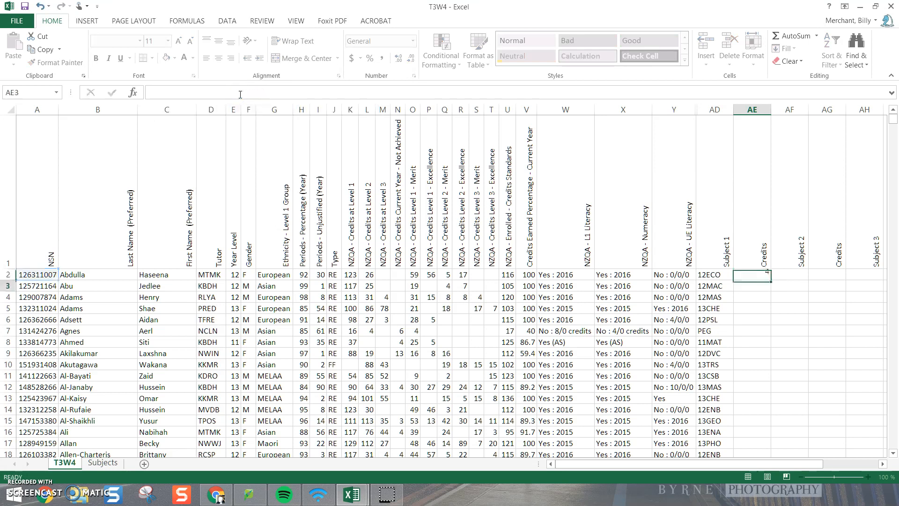
click(761, 273)
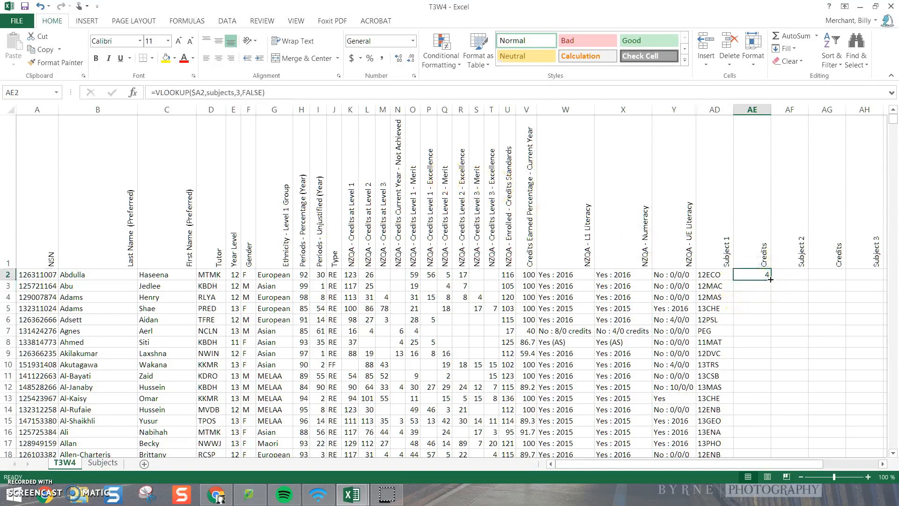
double_click(771, 279)
click(788, 273)
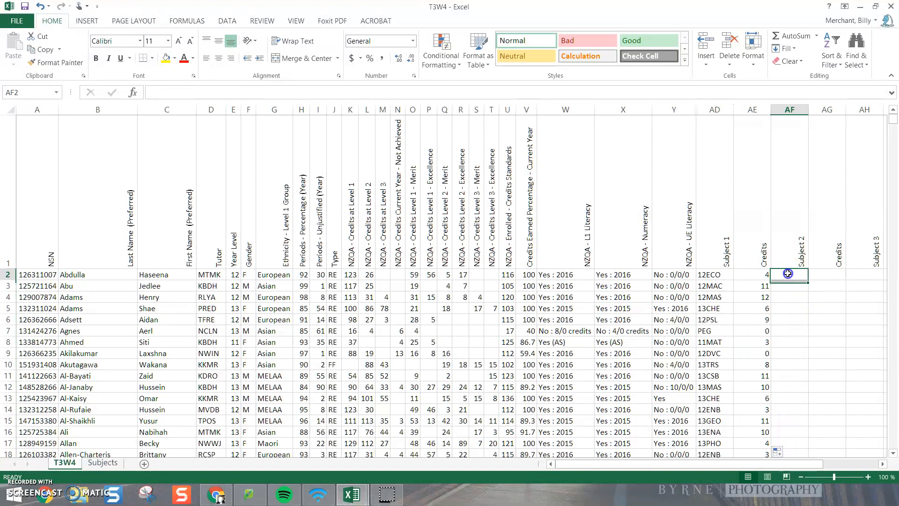
Step: Extend the AE2 lookup into AF2 with column index 4, and fill it down the Subject 2 column
click(761, 275)
drag(770, 279, 792, 281)
click(791, 275)
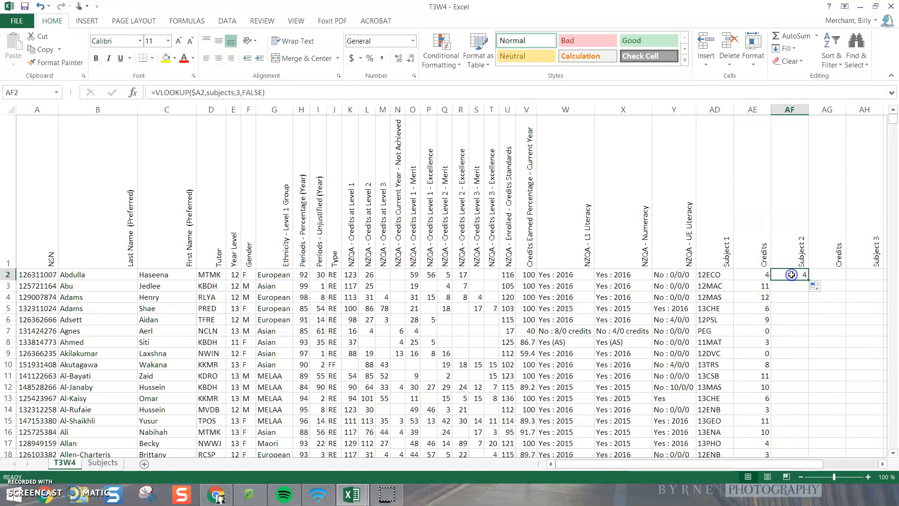
click(239, 93)
key(BackSpace)
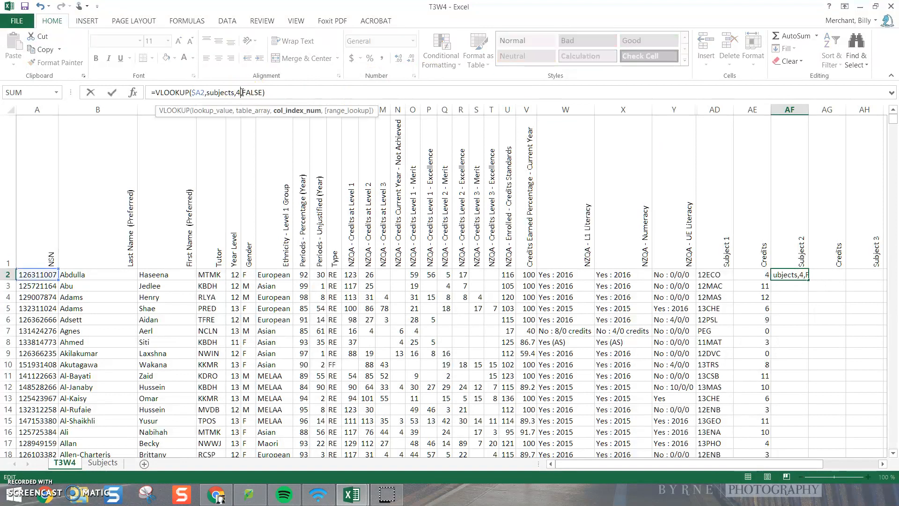
key(Return)
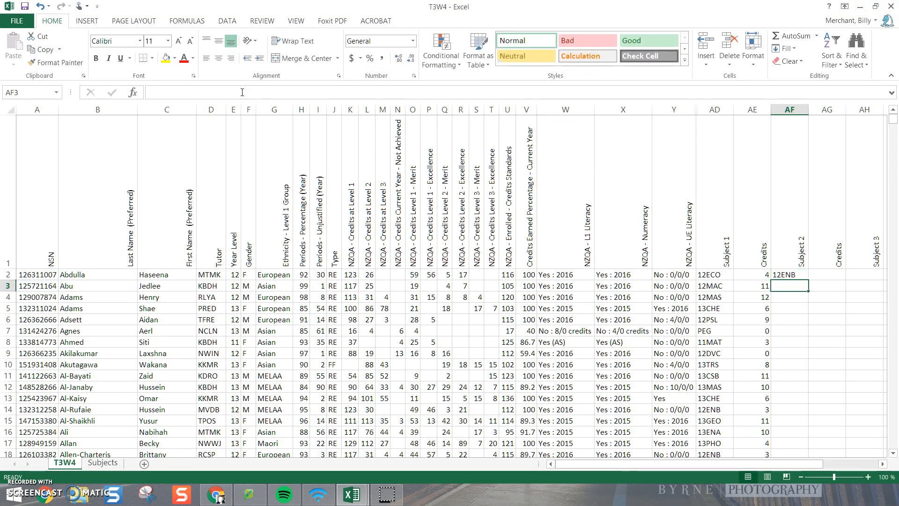
click(798, 274)
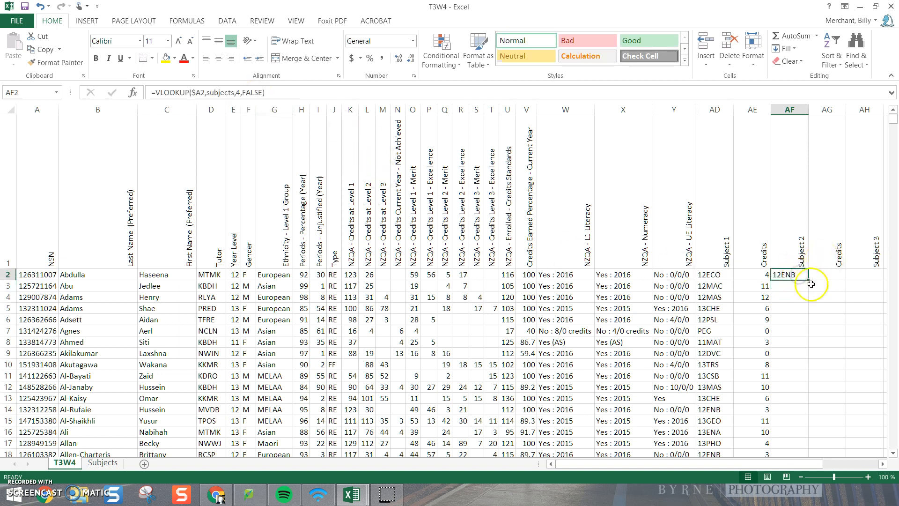
double_click(807, 279)
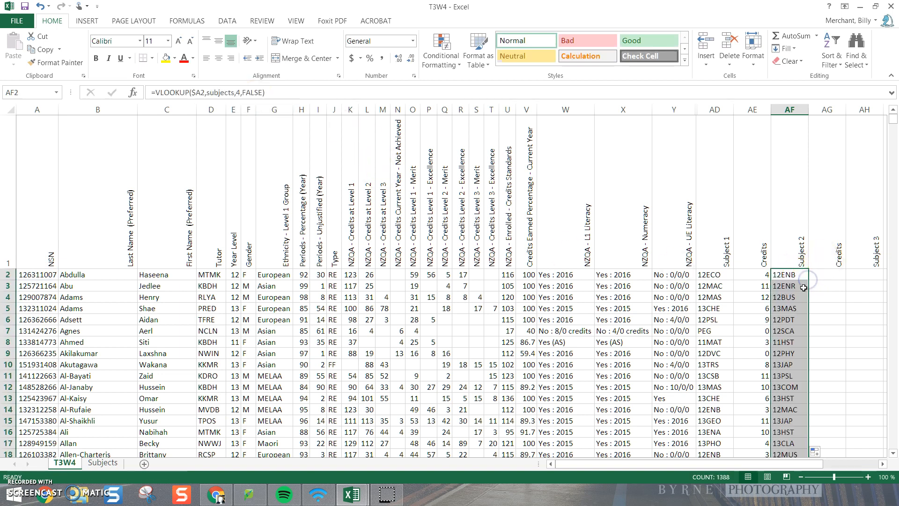
Step: Extend the AF2 lookup into AG2 under the Subject 2 Credits heading and set its column index to 5
click(801, 279)
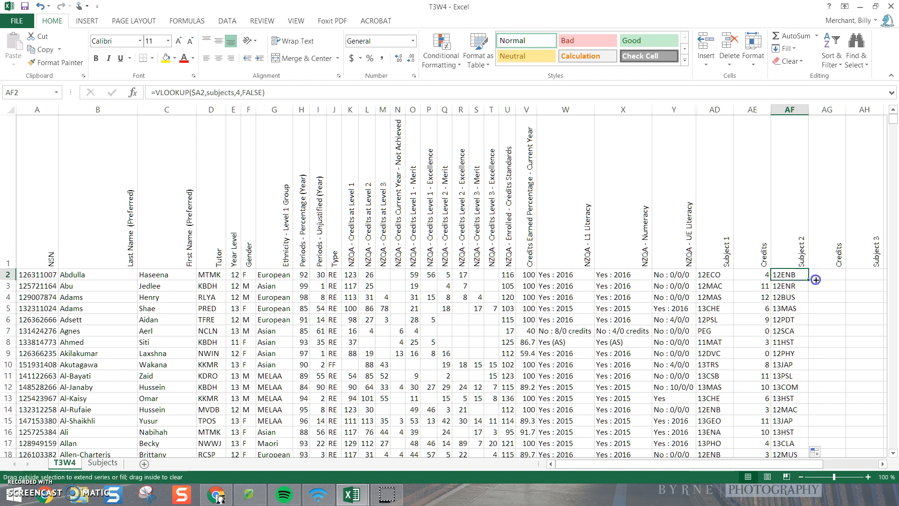
drag(808, 280, 829, 279)
click(830, 279)
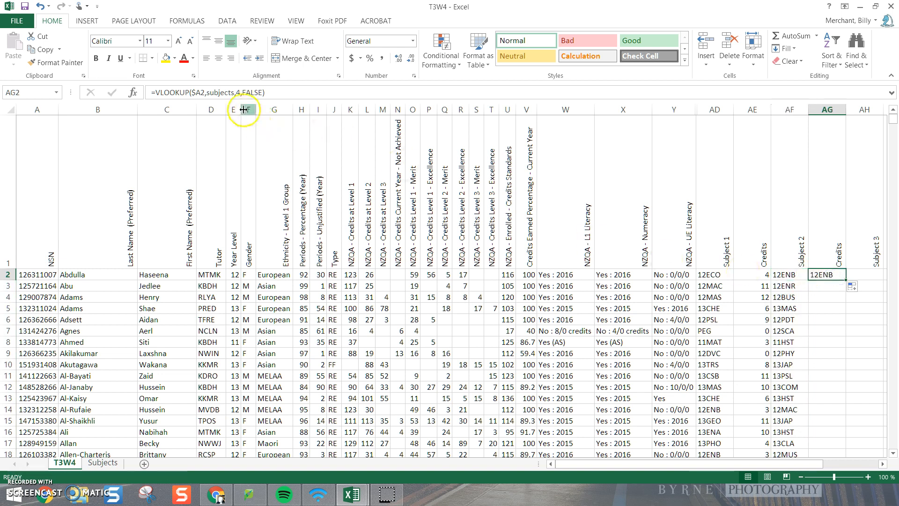
click(240, 92)
key(BackSpace)
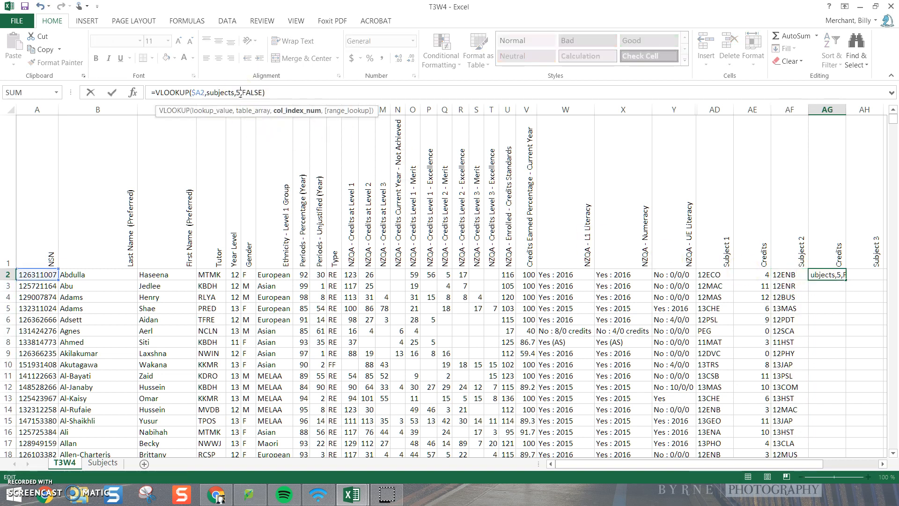
key(Return)
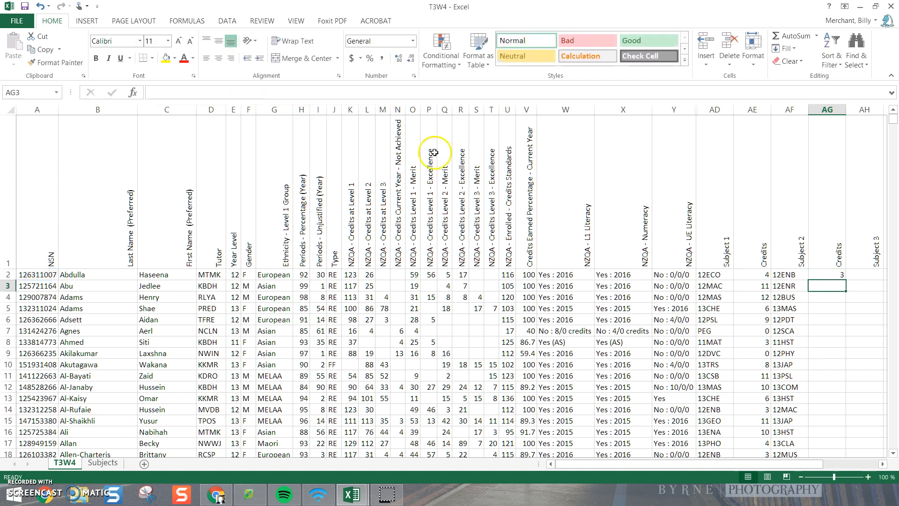
Step: Fill the AG2 lookup formula down the whole Subject 2 Credits column
click(837, 274)
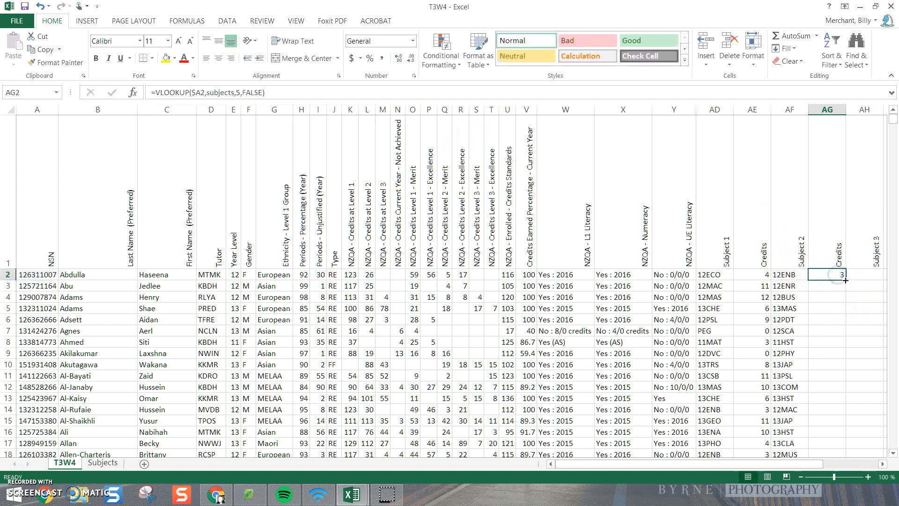
double_click(846, 279)
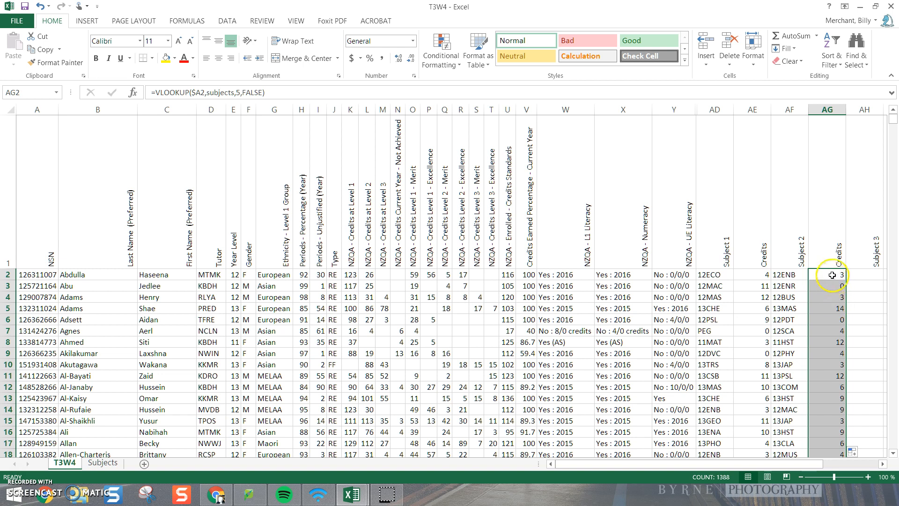
Step: Extend the AG2 lookup into AH2 with column index 6, and fill it down the Subject 3 column
drag(845, 280, 869, 280)
click(868, 275)
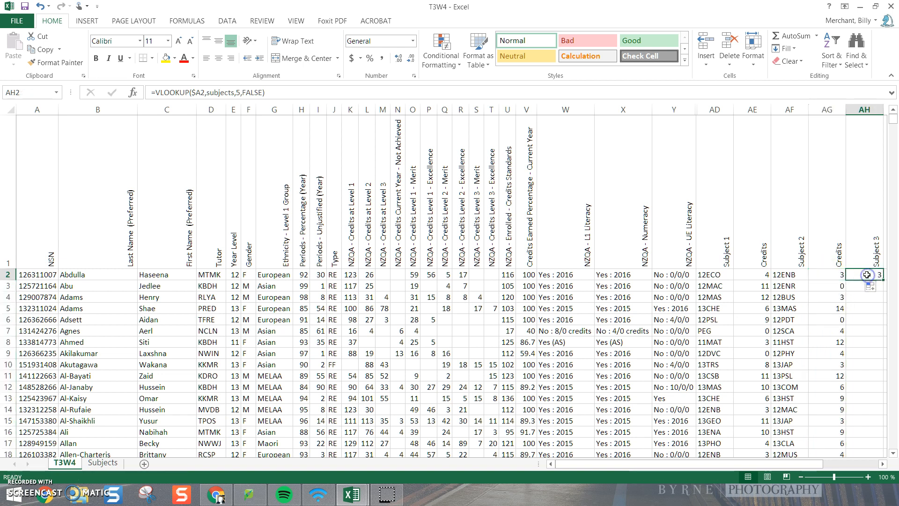
click(238, 93)
key(BackSpace)
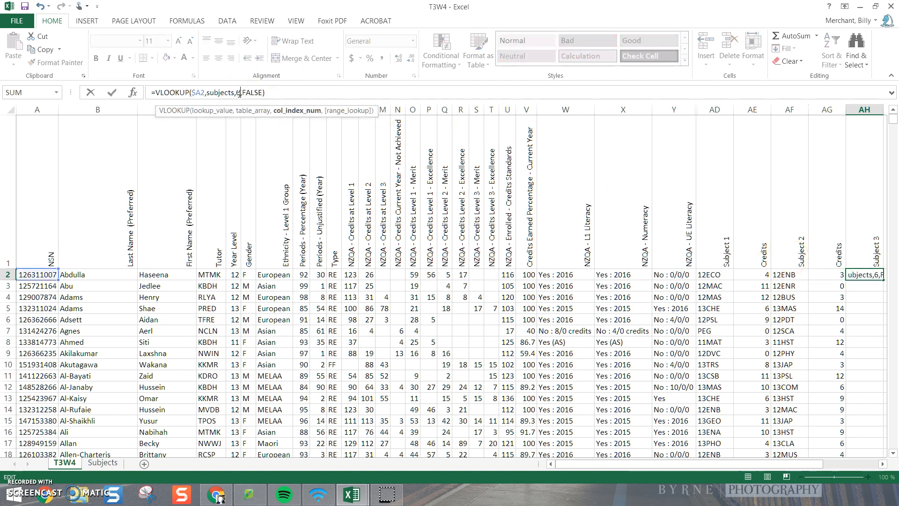
key(Return)
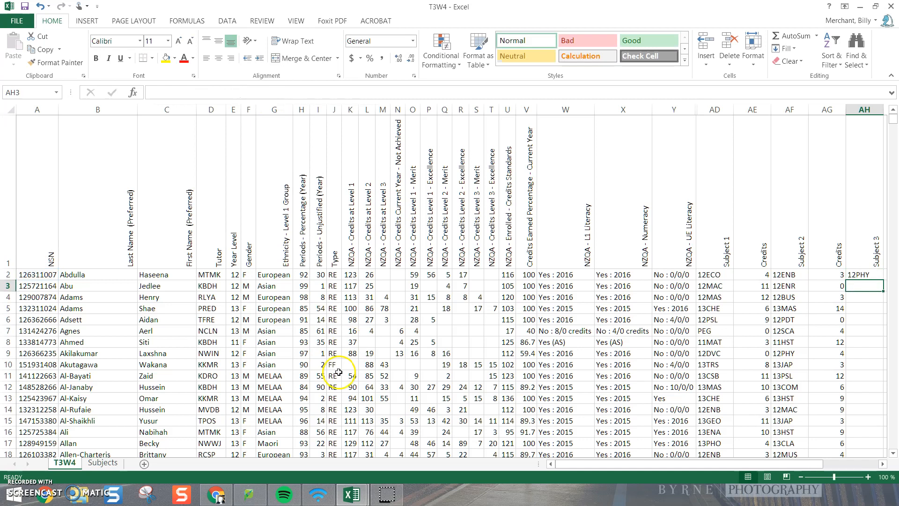
drag(571, 468, 632, 467)
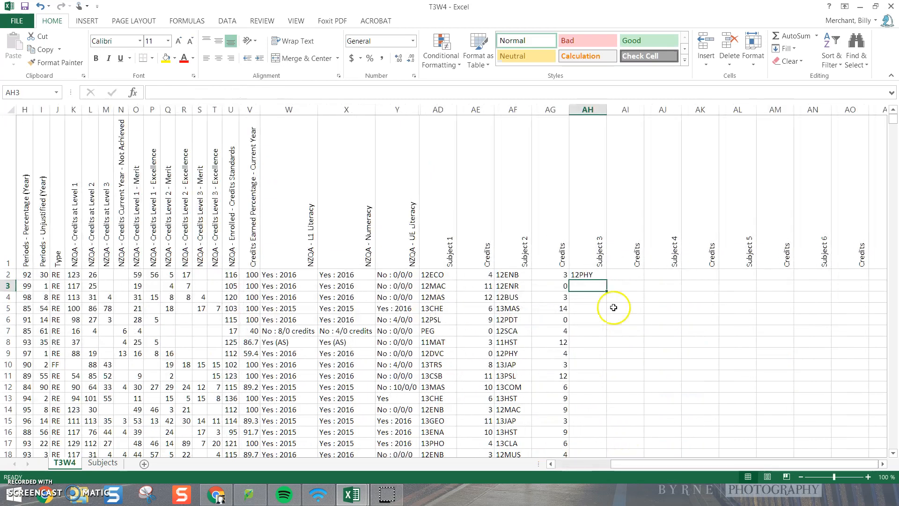
click(595, 275)
double_click(605, 283)
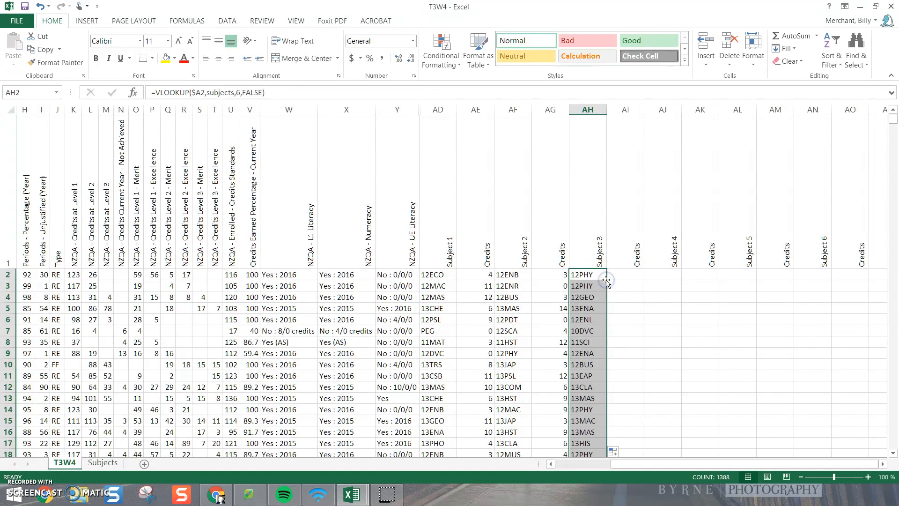
Step: Extend the AH2 lookup into AI2 with column index 7, and fill it down the Subject 3 Credits column
drag(606, 279, 625, 276)
click(238, 92)
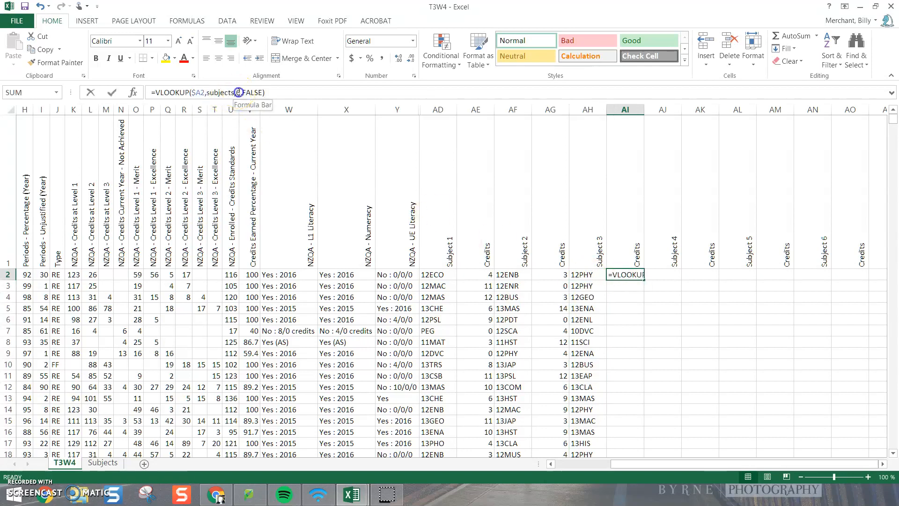
key(BackSpace)
text(7)
key(Return)
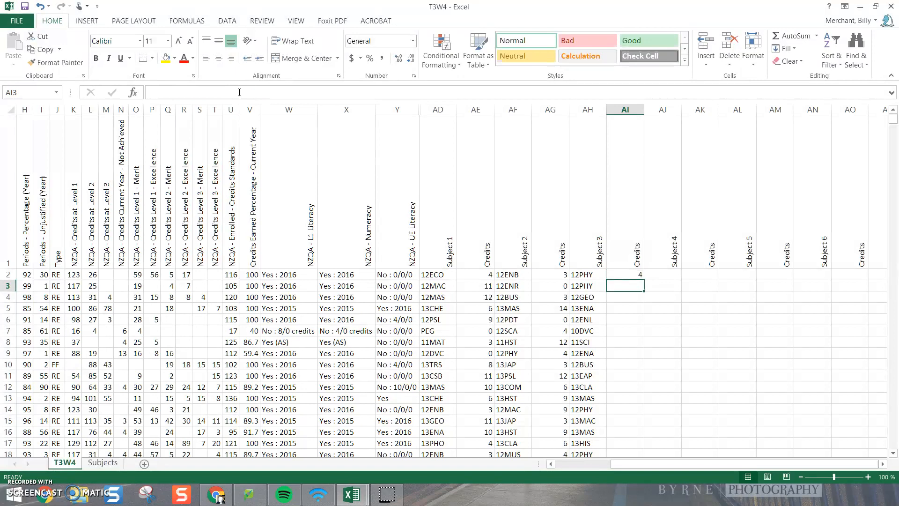
click(635, 274)
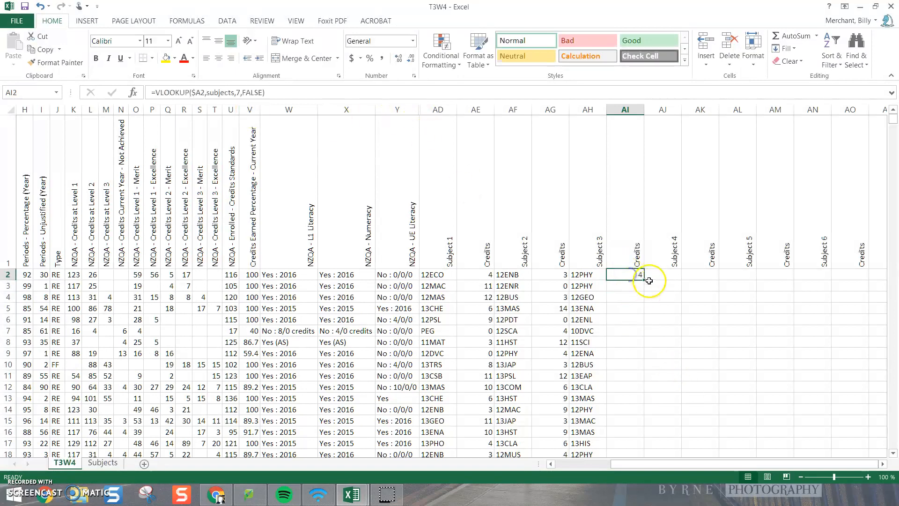
double_click(643, 280)
Step: Extend the AI2 lookup into AJ2 with column index 8, and fill it down the Subject 4 column
click(632, 275)
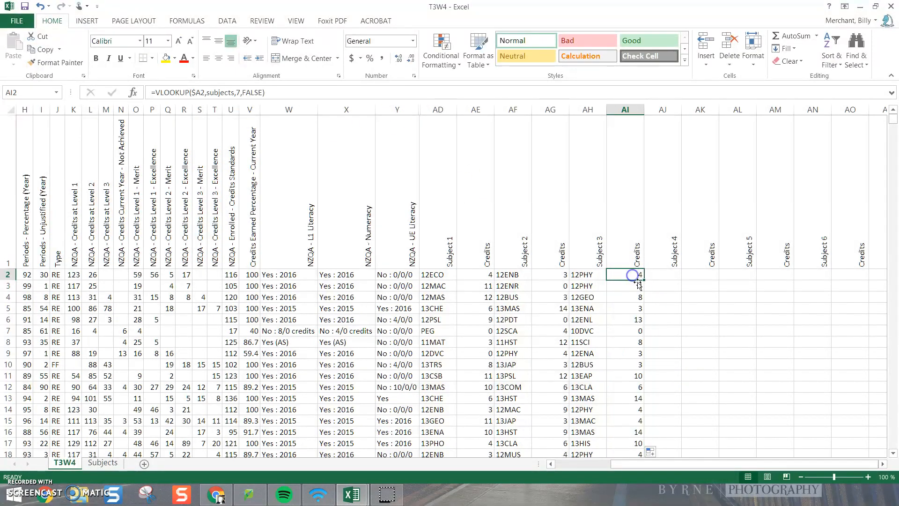
drag(644, 279, 669, 280)
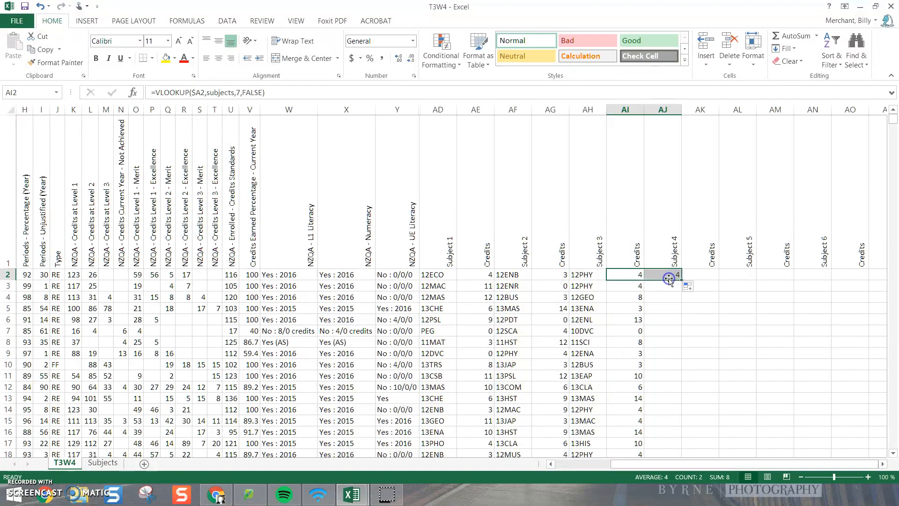
click(668, 279)
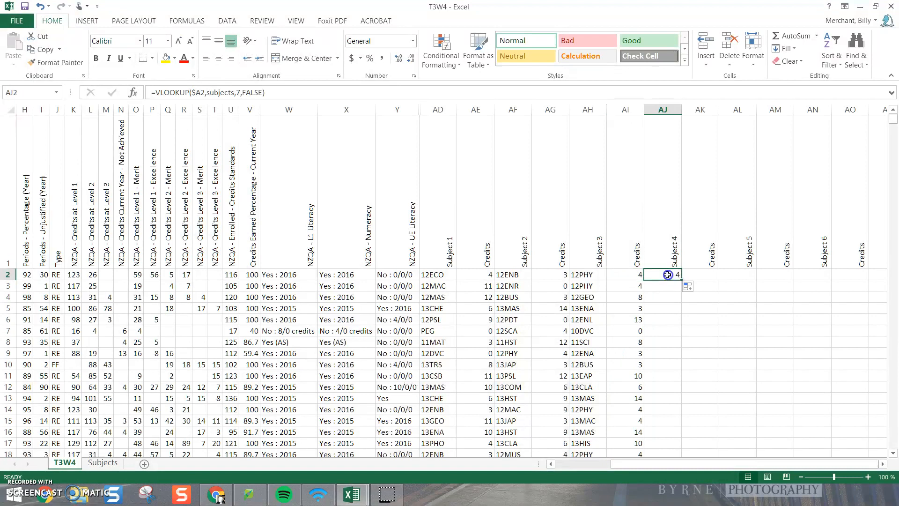
click(239, 92)
key(BackSpace)
text(8)
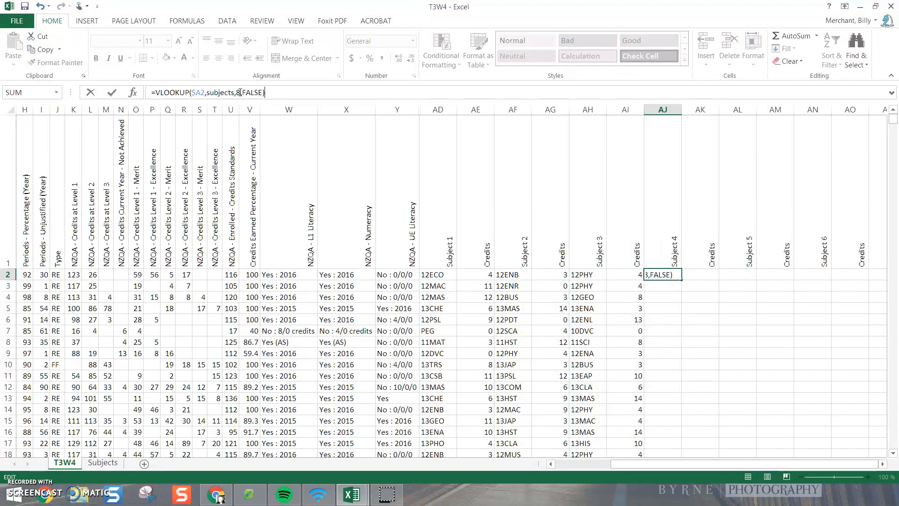
key(Return)
click(673, 275)
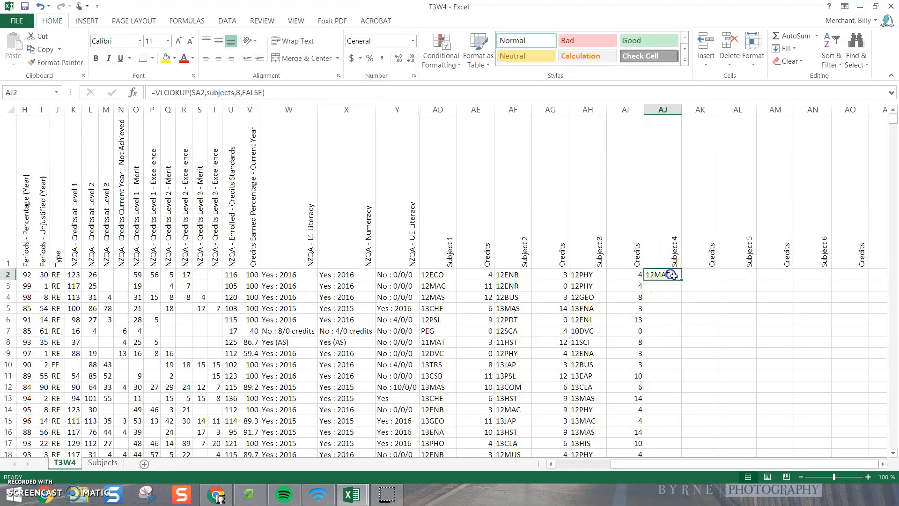
double_click(680, 278)
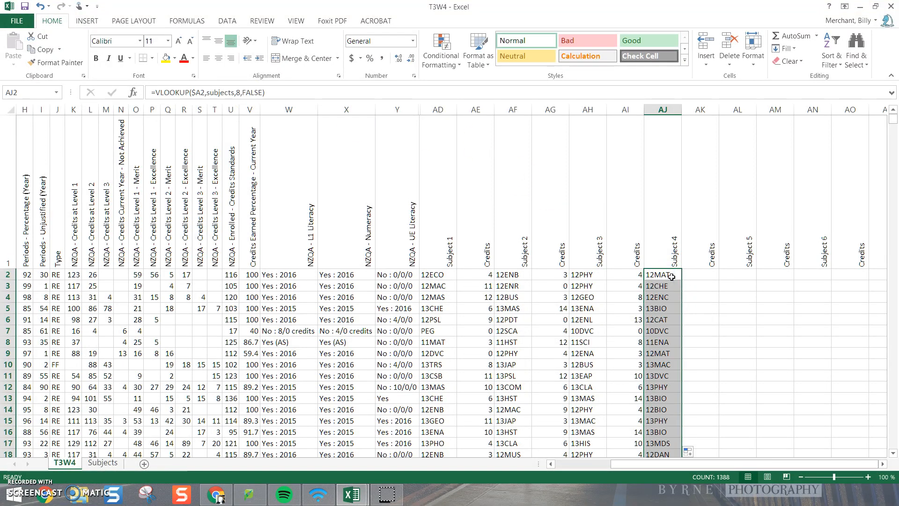
Step: Extend the AJ2 lookup into AK2 with column index 9, and fill it down the Subject 4 Credits column
click(674, 278)
drag(682, 279, 707, 279)
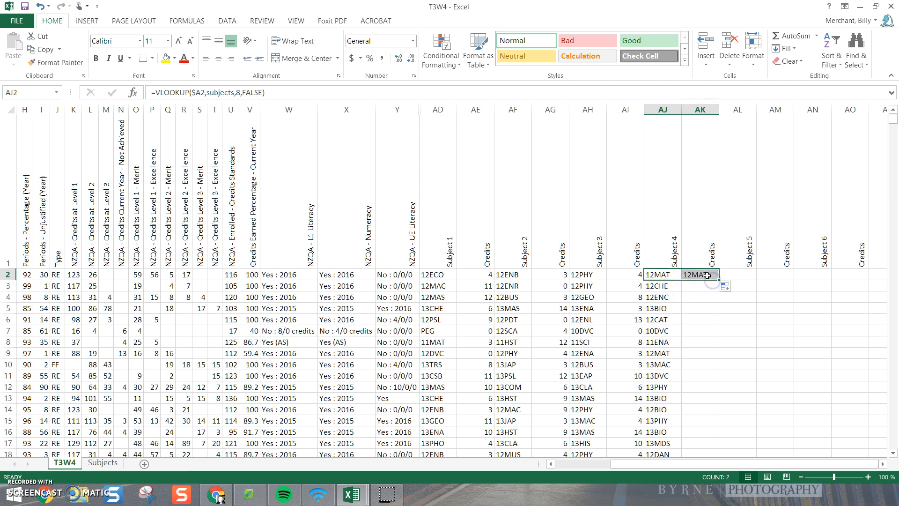
click(703, 275)
click(238, 92)
key(BackSpace)
text(9)
key(Return)
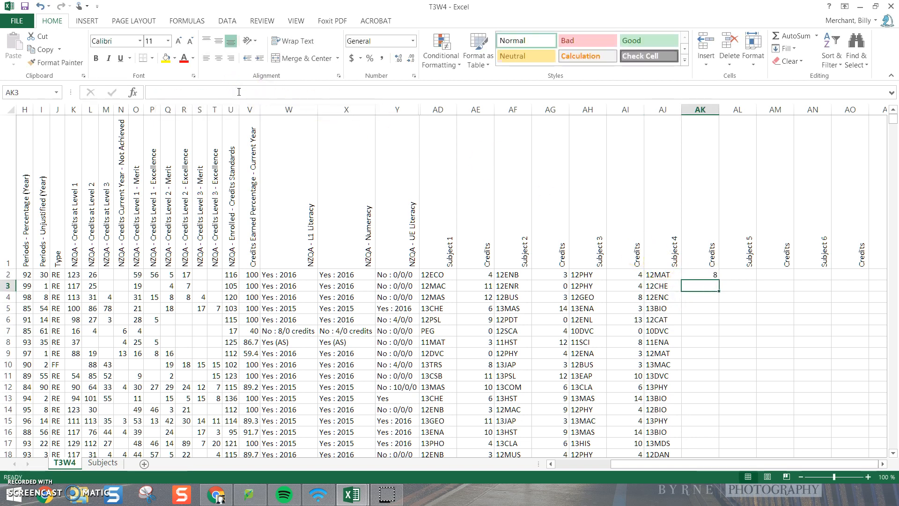
click(705, 274)
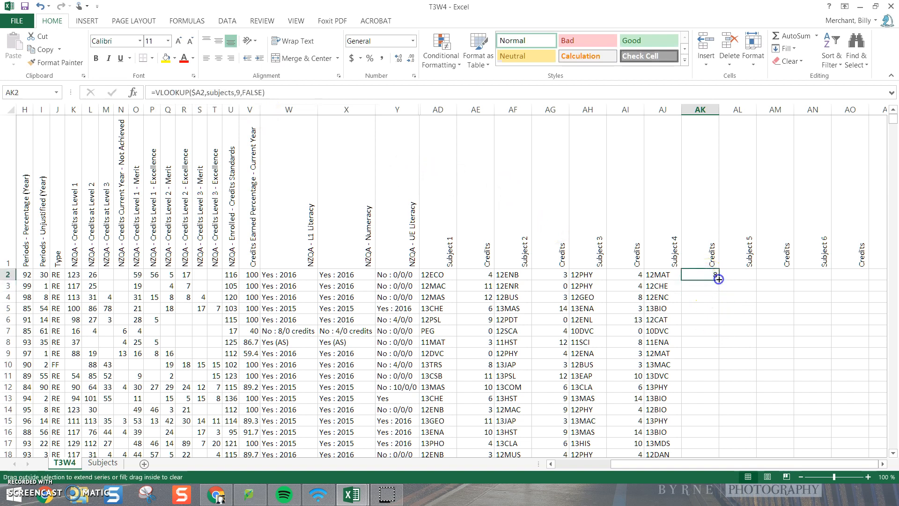
double_click(717, 279)
Step: Extend the AK2 lookup into AL2 with column index 10, and fill it down the Subject 5 column
click(703, 274)
mouse_move(720, 281)
mouse_down()
mouse_move(742, 273)
mouse_move(733, 274)
mouse_up()
click(733, 274)
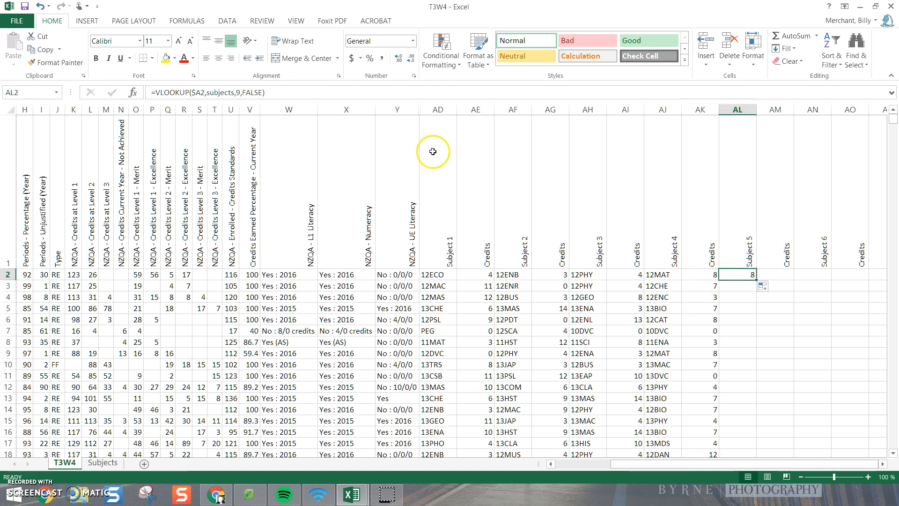
click(239, 93)
key(BackSpace)
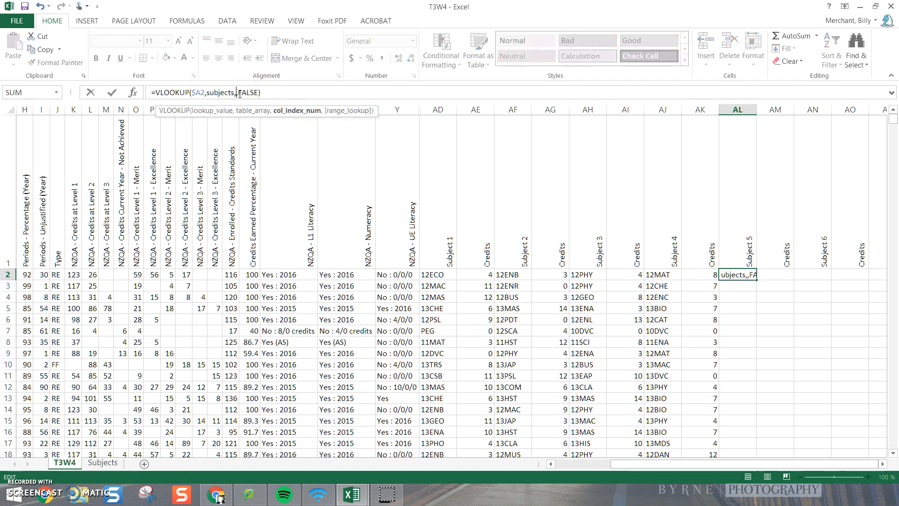
key(Return)
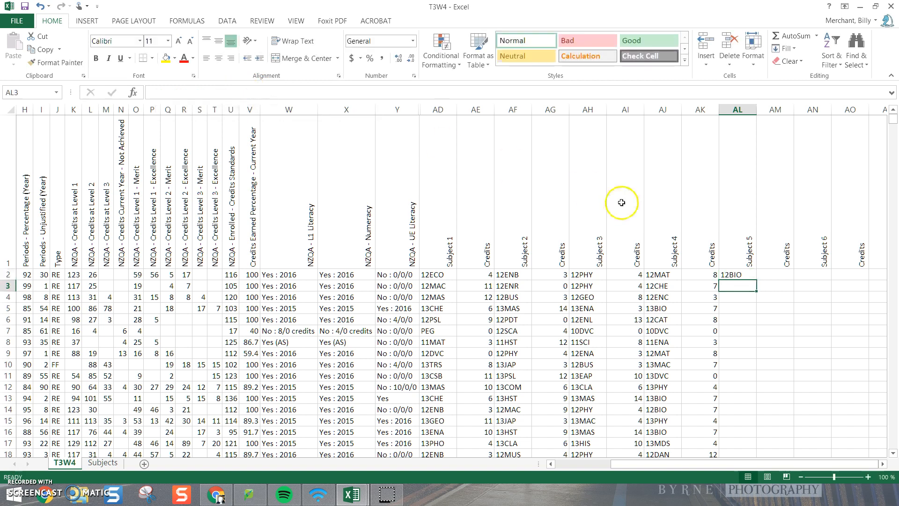
click(735, 272)
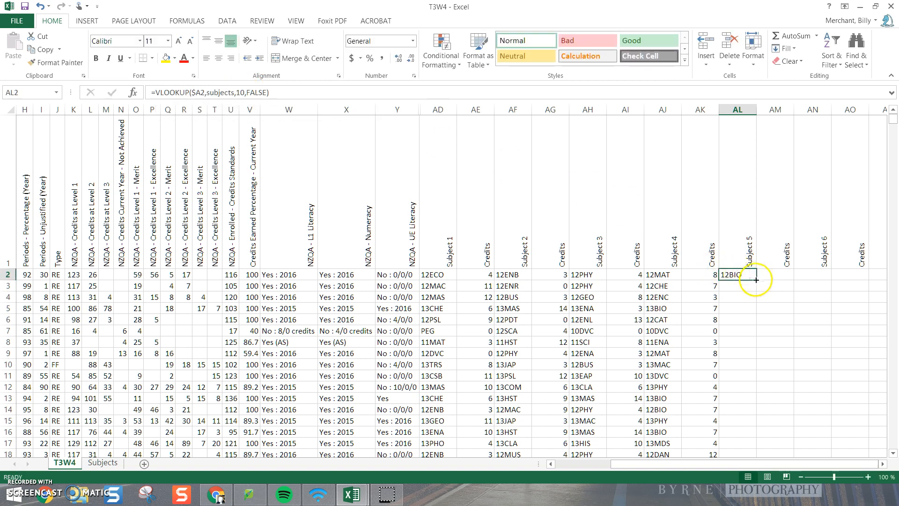
double_click(756, 279)
Step: Extend the AL2 lookup into AM2 with column index 11, and fill it down the Subject 5 Credits column
click(738, 275)
drag(756, 280, 795, 273)
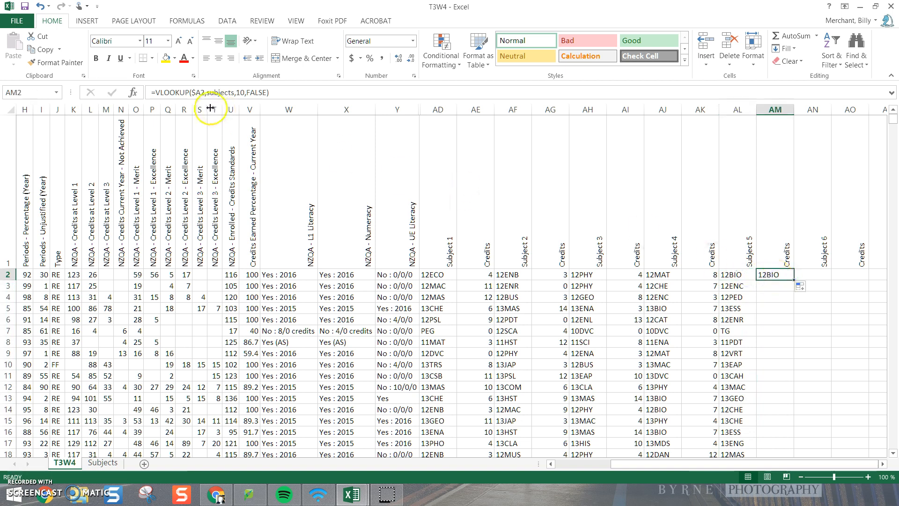
click(242, 92)
key(Delete)
text(1)
key(Return)
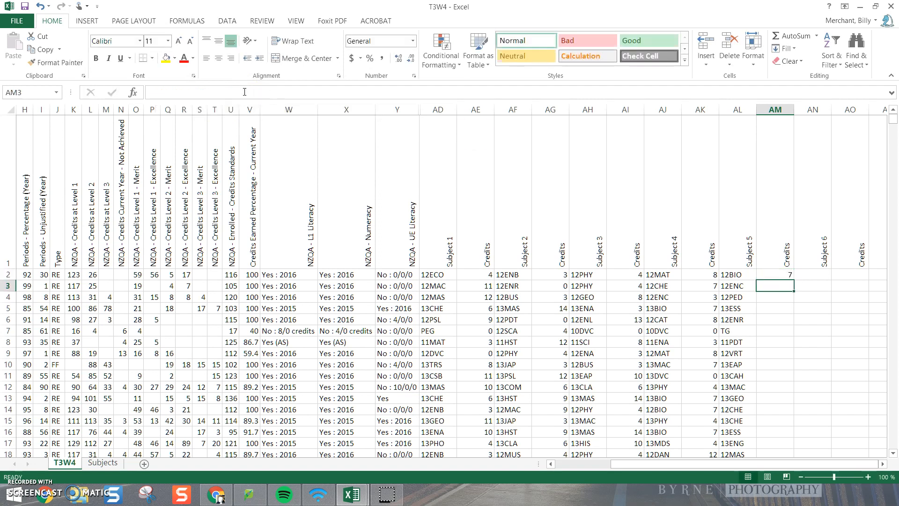
click(785, 276)
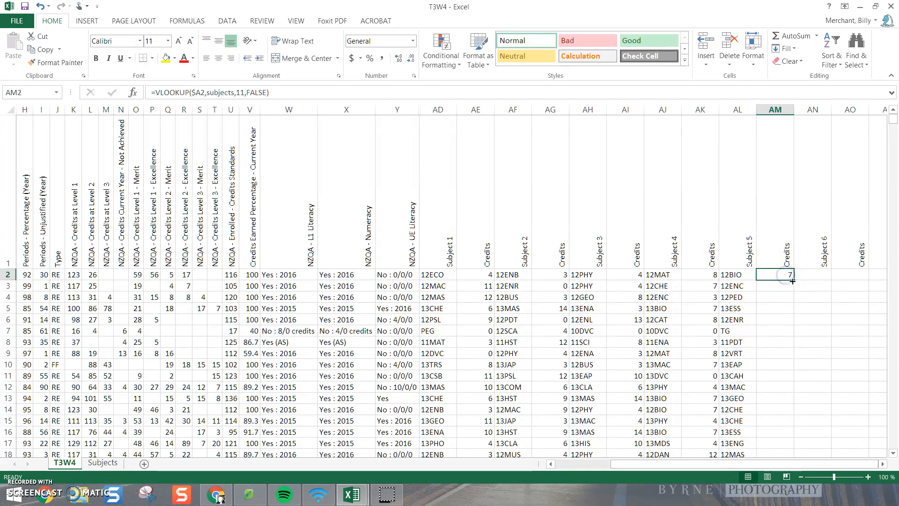
double_click(794, 281)
Step: Extend the AM2 lookup into AN2 with column index 12, and fill it down the Subject 6 column
click(787, 275)
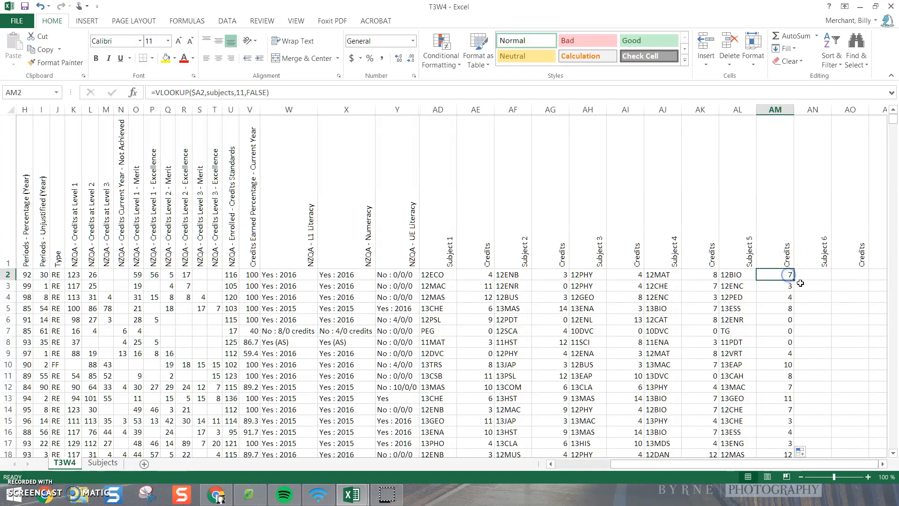
drag(795, 280, 828, 280)
click(814, 275)
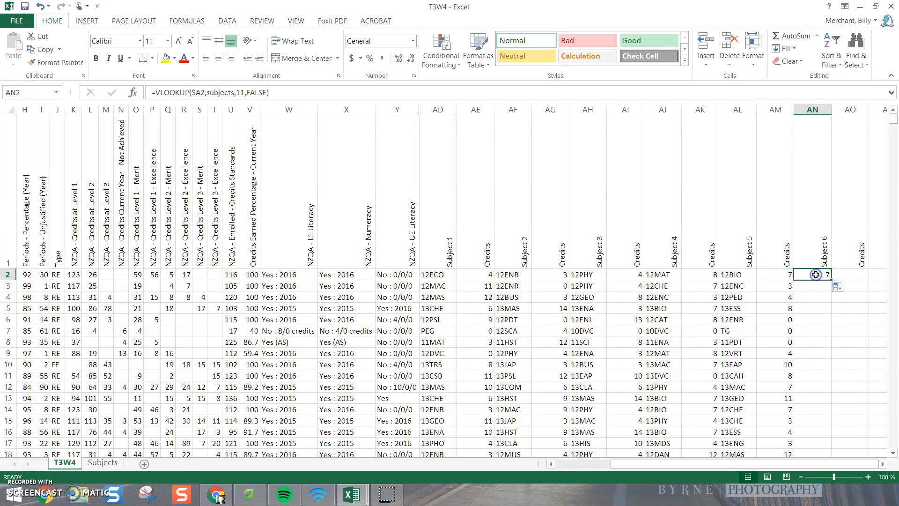
click(243, 92)
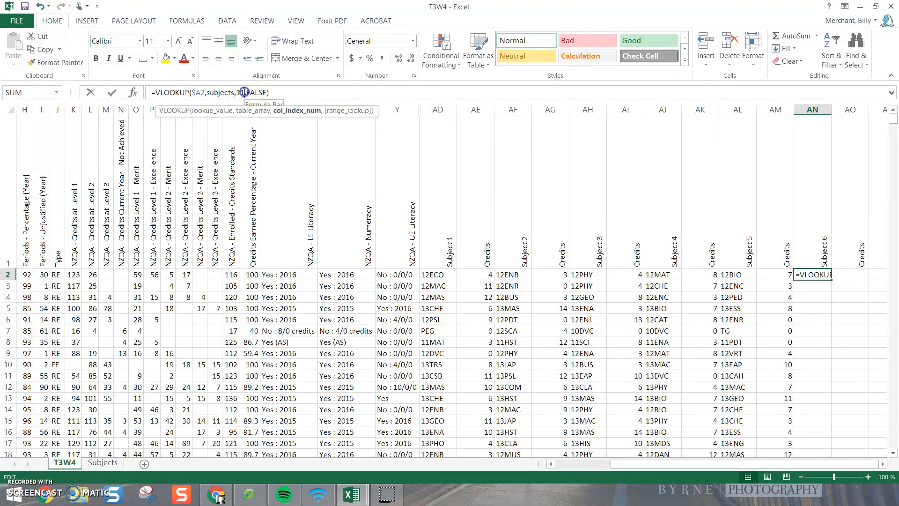
key(BackSpace)
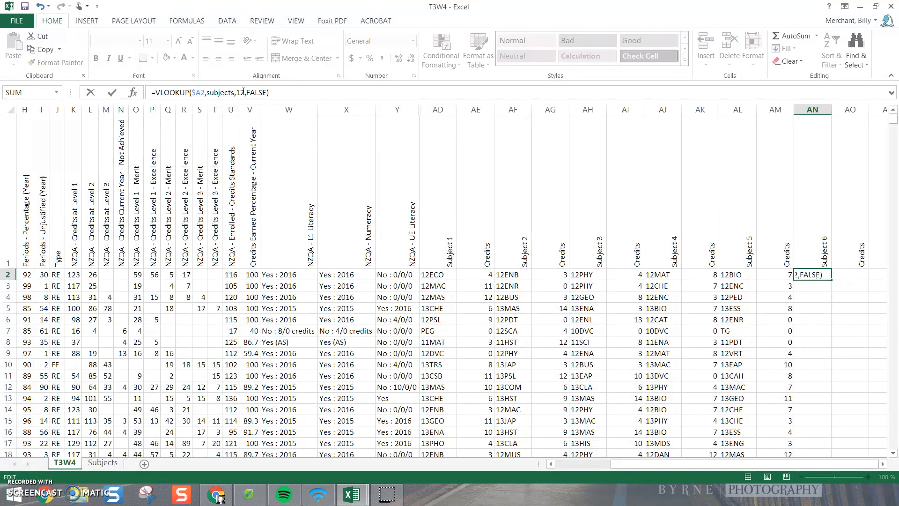
key(Return)
click(822, 276)
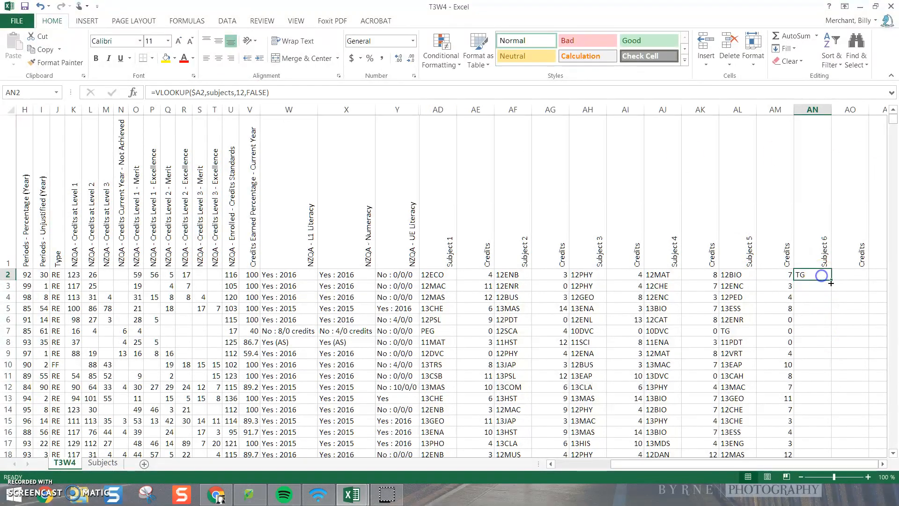
double_click(832, 282)
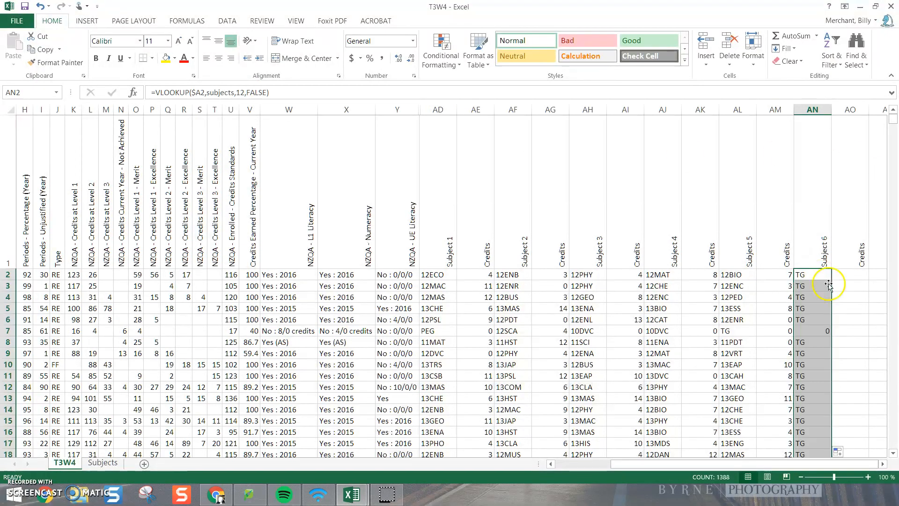
Step: Extend the AN2 lookup into AO2 with column index 13, and fill it down the Subject 6 Credits column
click(821, 276)
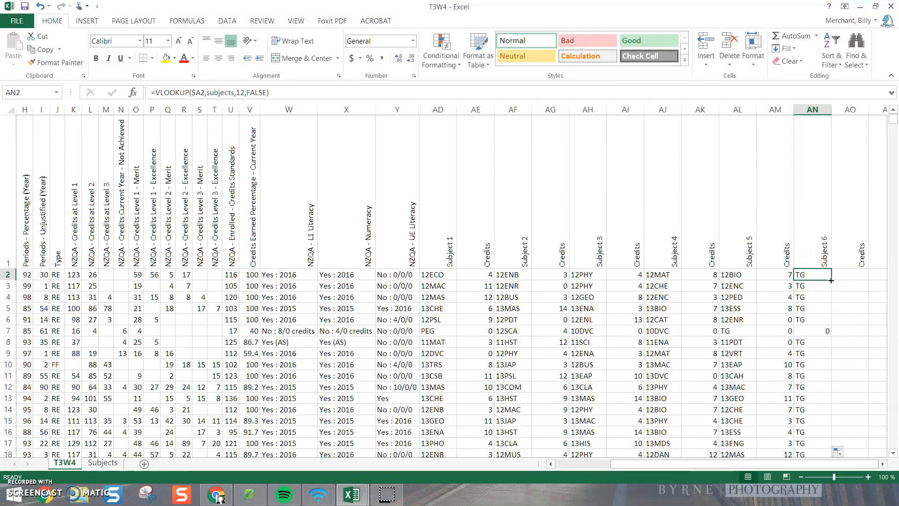
drag(831, 280, 862, 278)
click(856, 275)
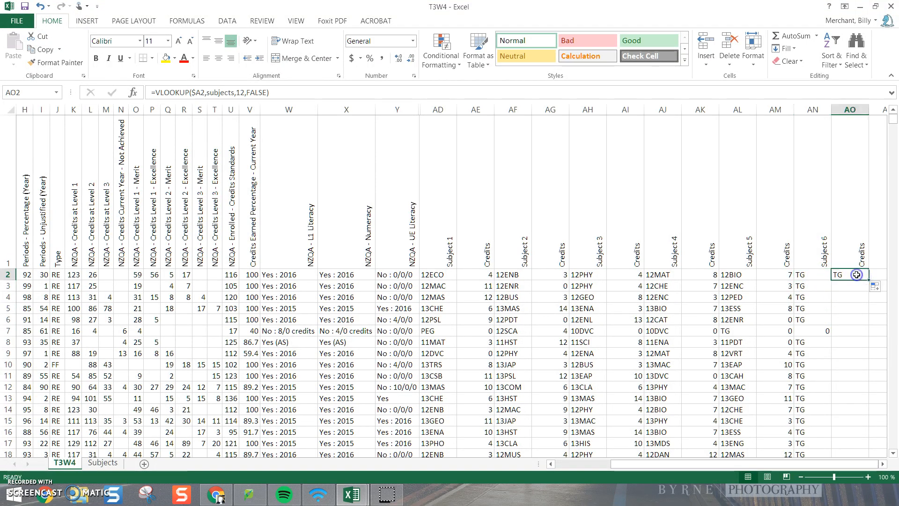
click(245, 92)
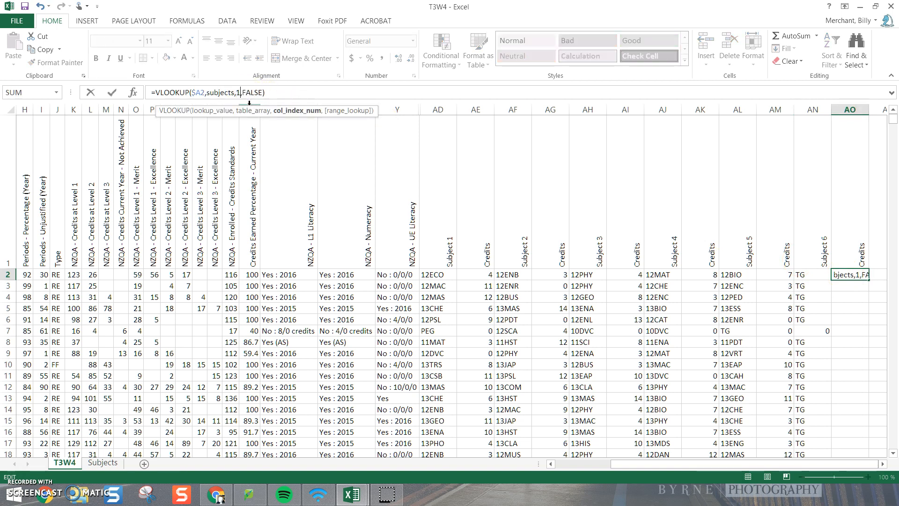
text(3)
key(Return)
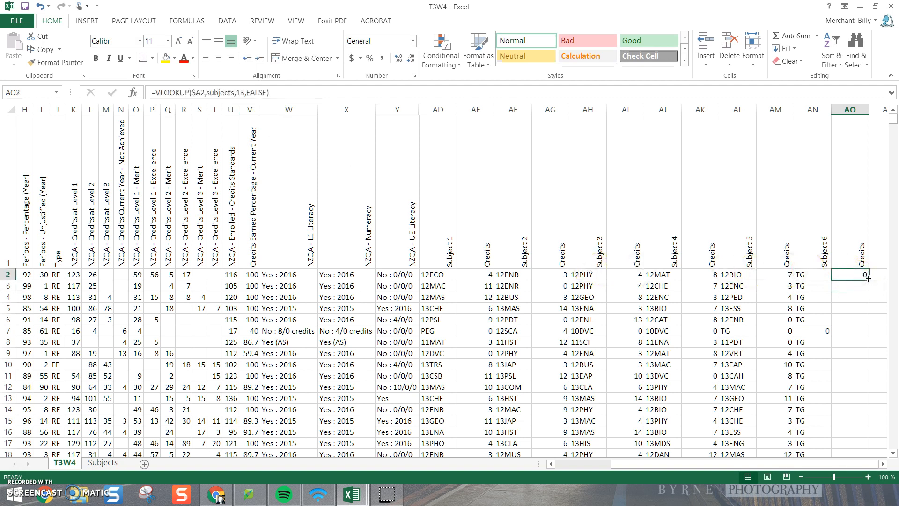
double_click(870, 280)
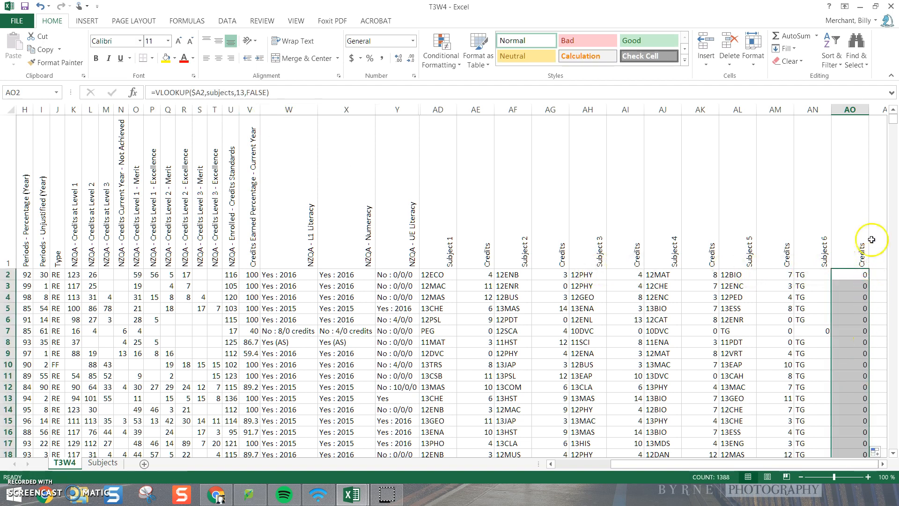
click(877, 228)
Step: Save the T3W4 file to the desktop folder as an Excel Workbook instead of CSV, keeping the name T3W4
drag(790, 464, 734, 464)
scroll(565, 354, down, 9)
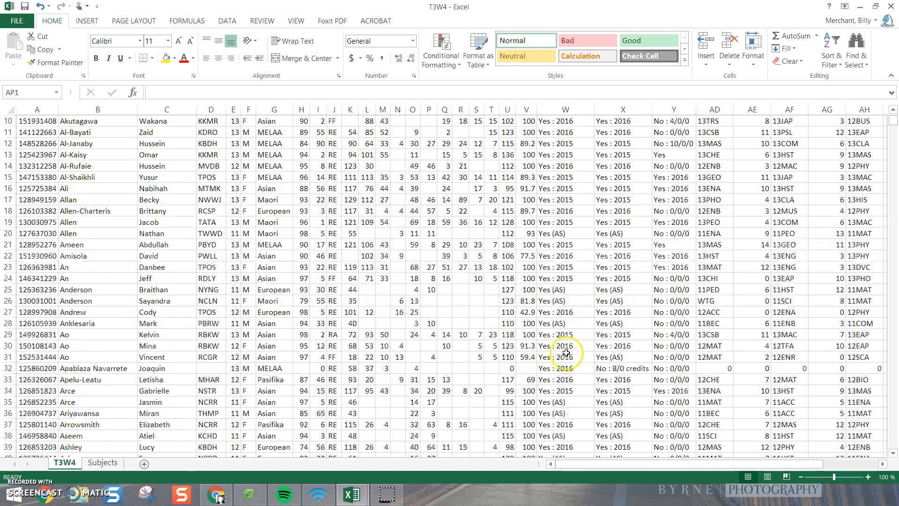
scroll(565, 354, down, 6)
scroll(566, 354, up, 15)
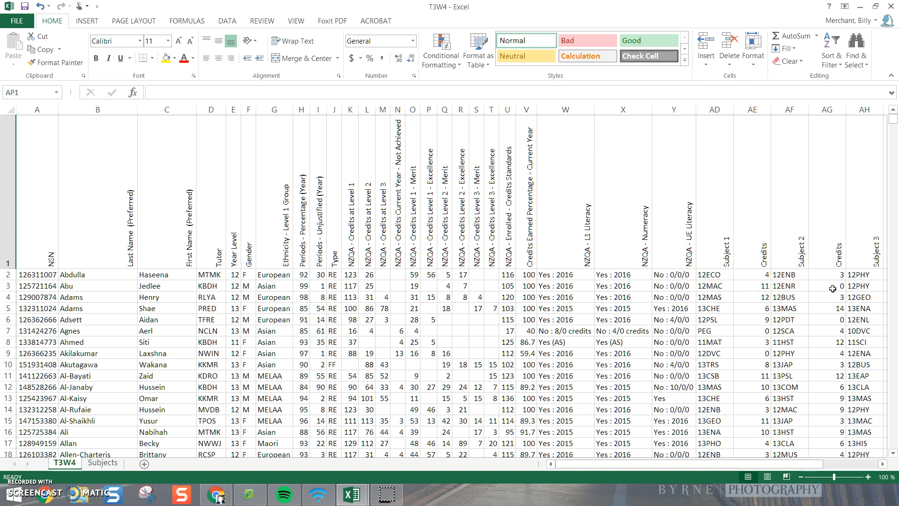
click(22, 6)
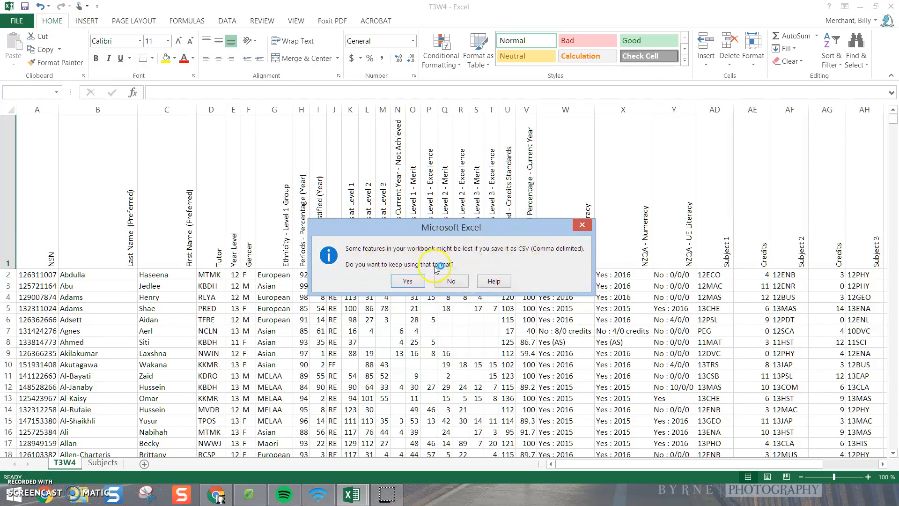
click(451, 280)
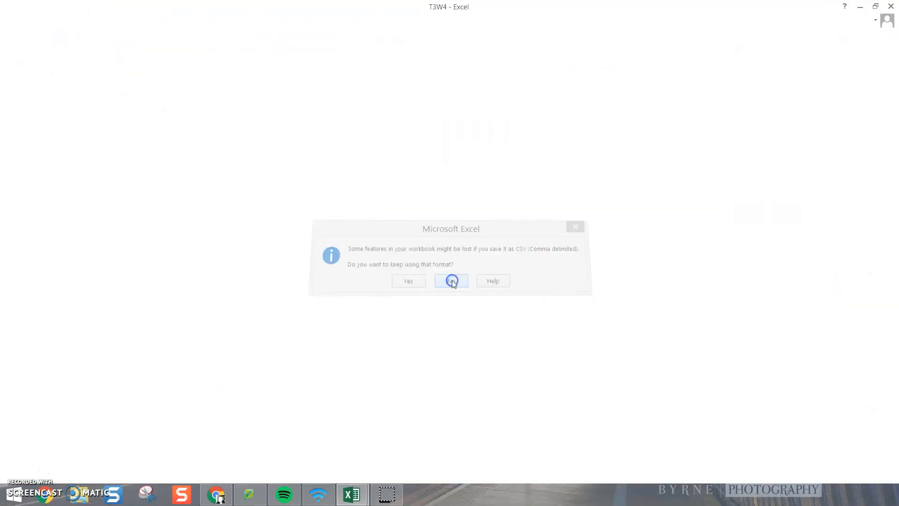
click(322, 120)
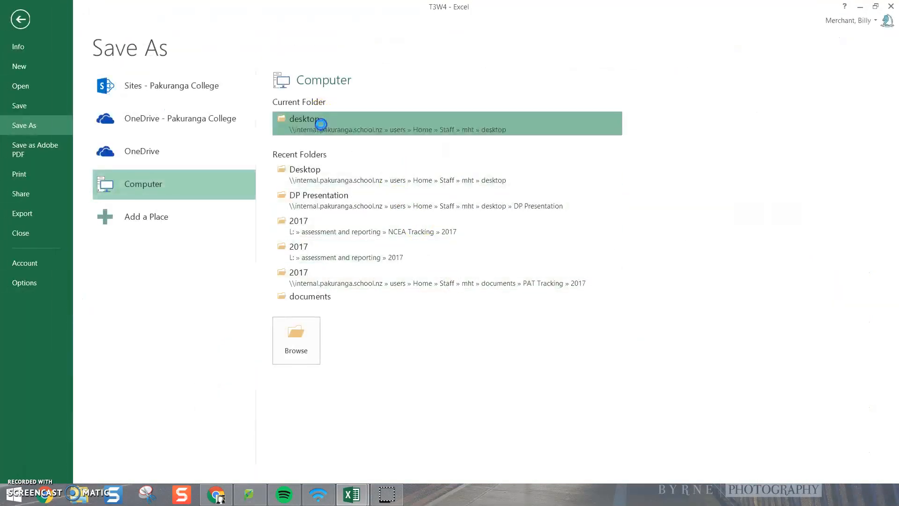
click(126, 251)
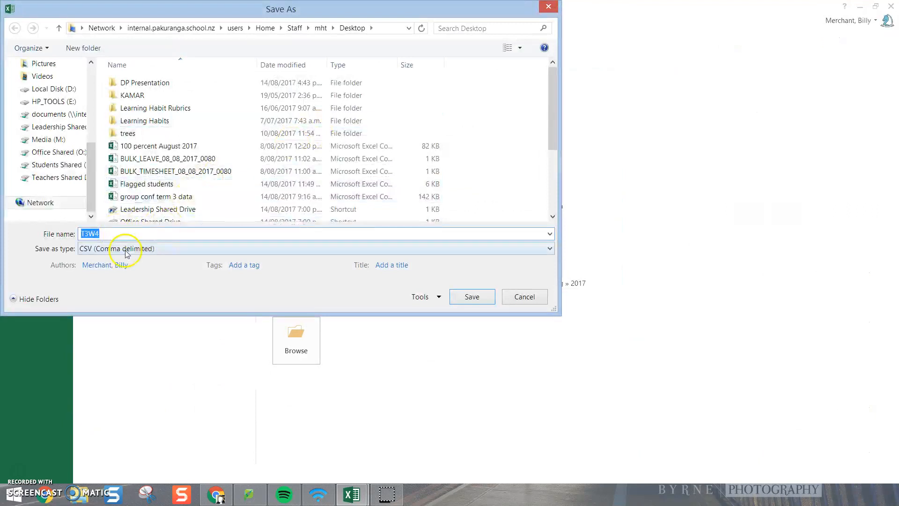
click(127, 251)
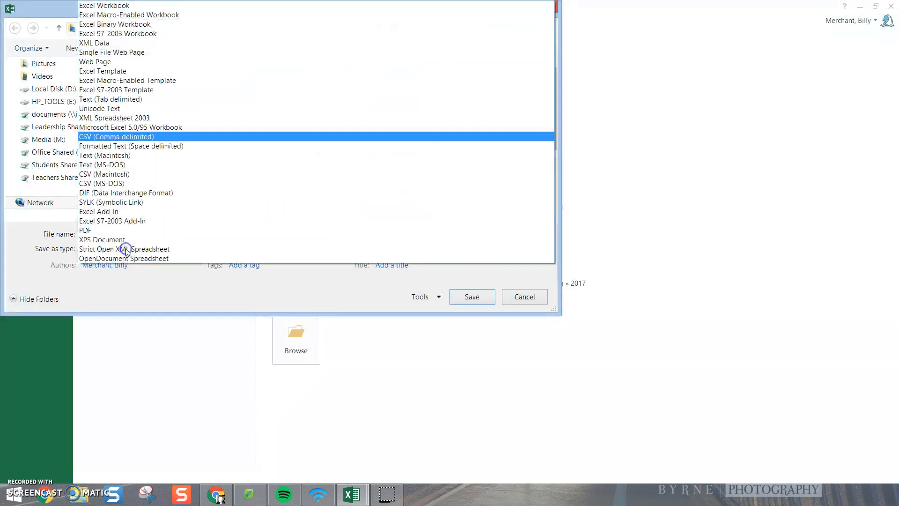
click(121, 8)
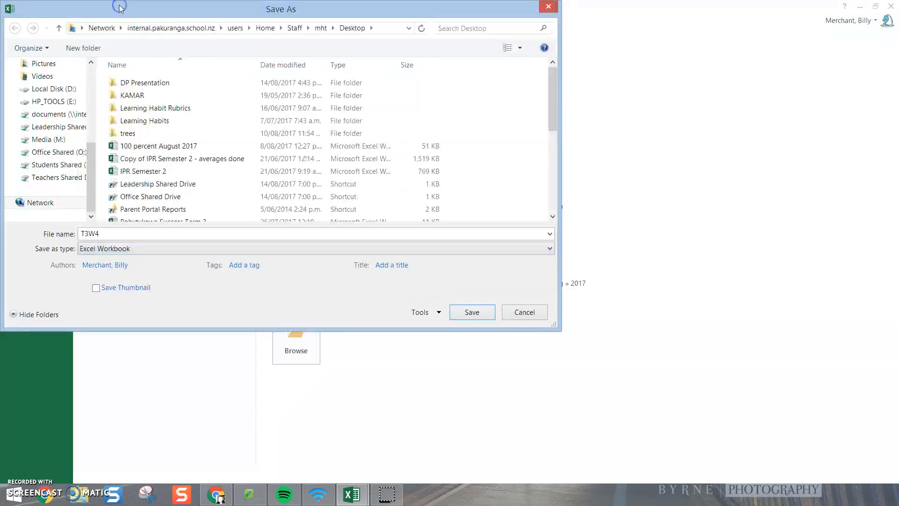
click(477, 316)
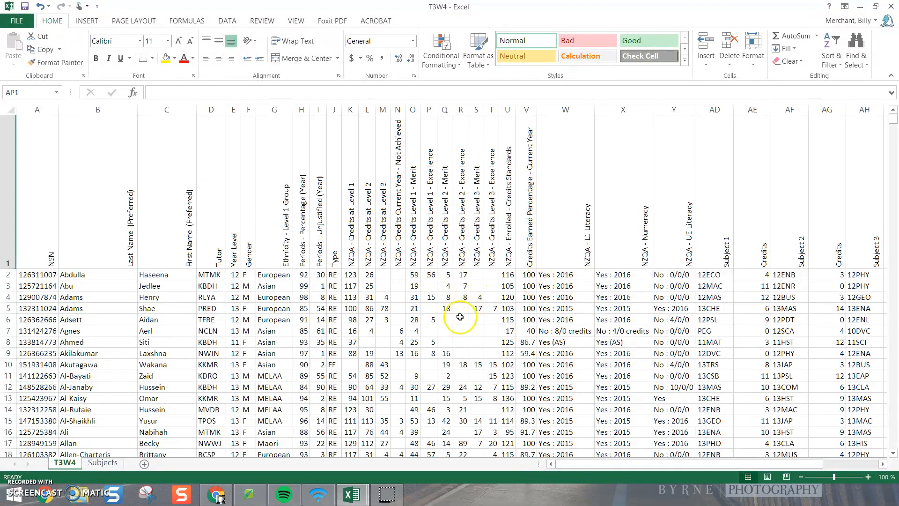
Step: Switch to the separate T3W4 data workbook and close it
mouse_move(352, 499)
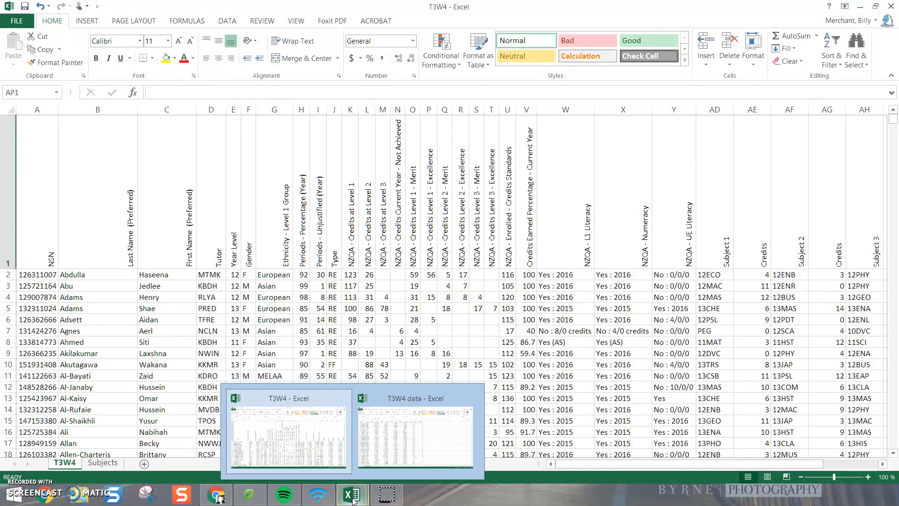
click(392, 429)
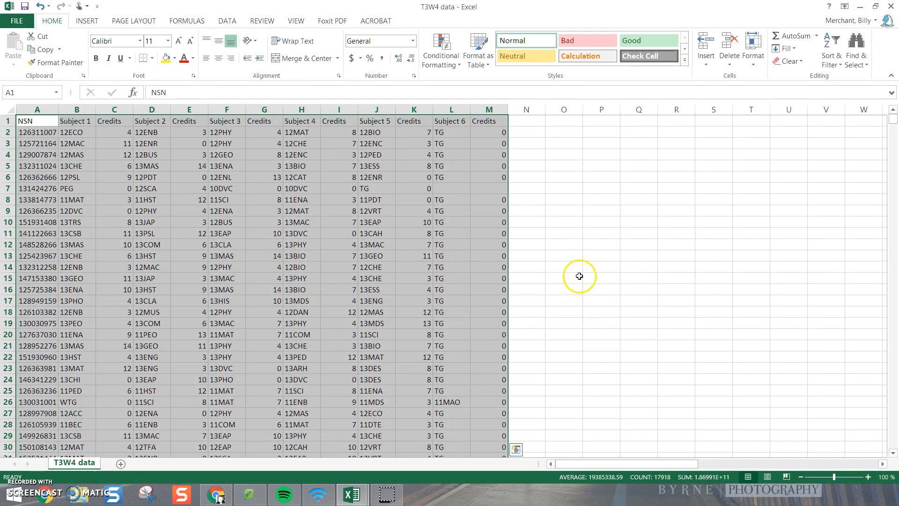
click(578, 278)
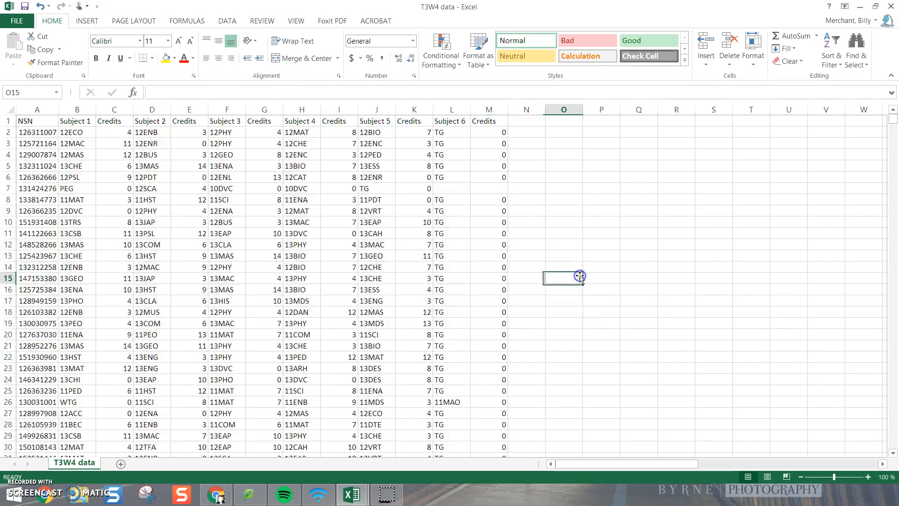
click(891, 7)
click(450, 261)
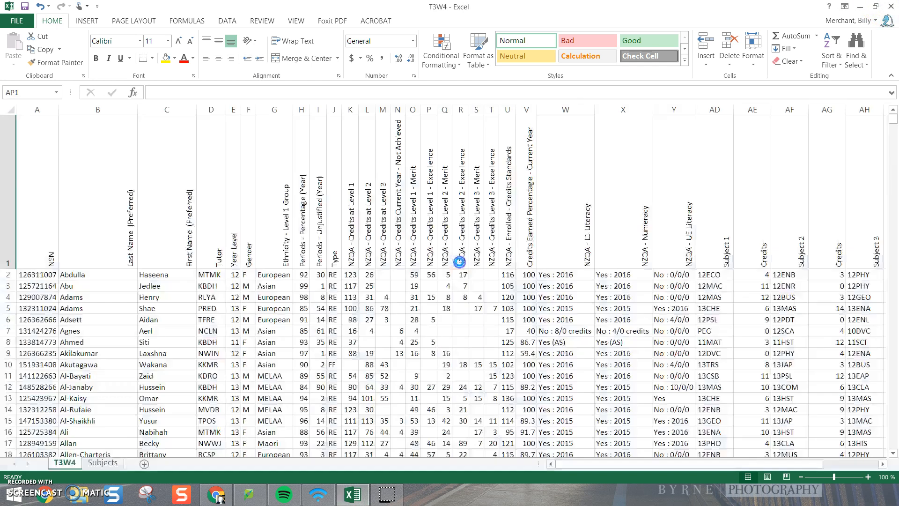
Step: Examine the source data on the Subjects sheet and return to the T3W4 sheet
click(101, 463)
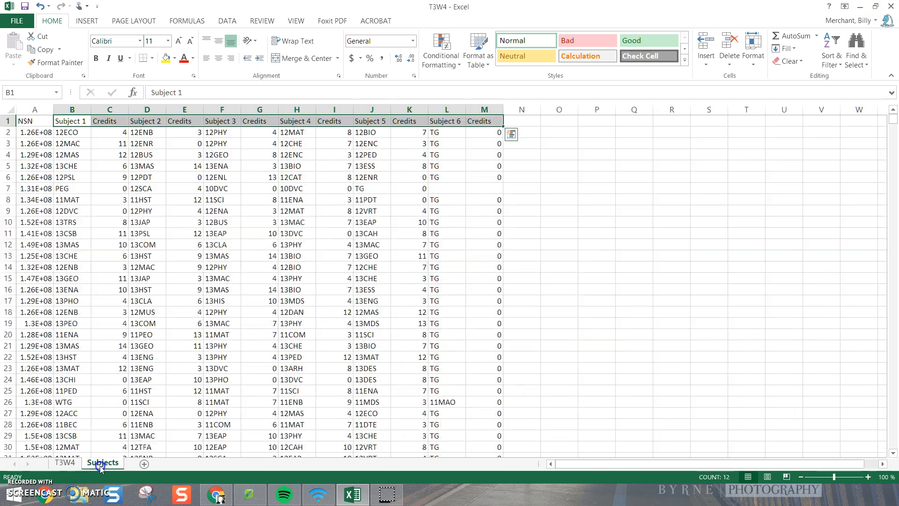
click(625, 288)
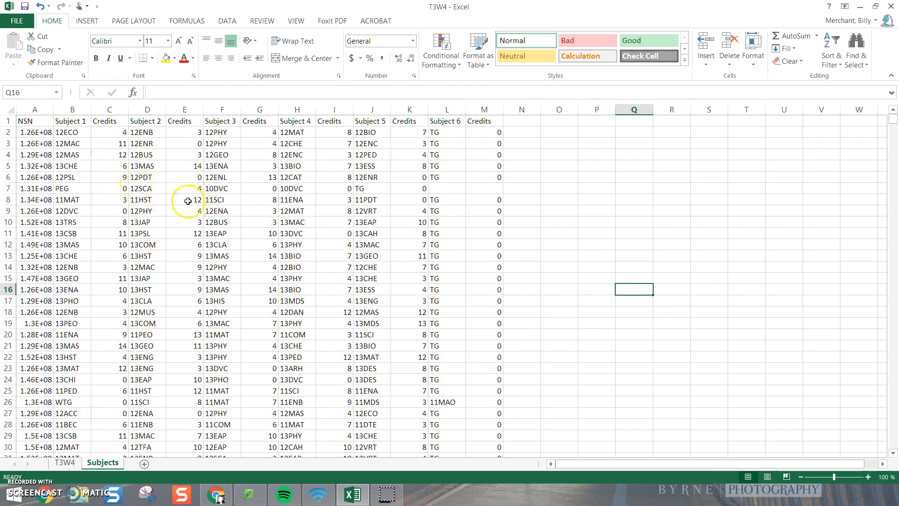
click(71, 143)
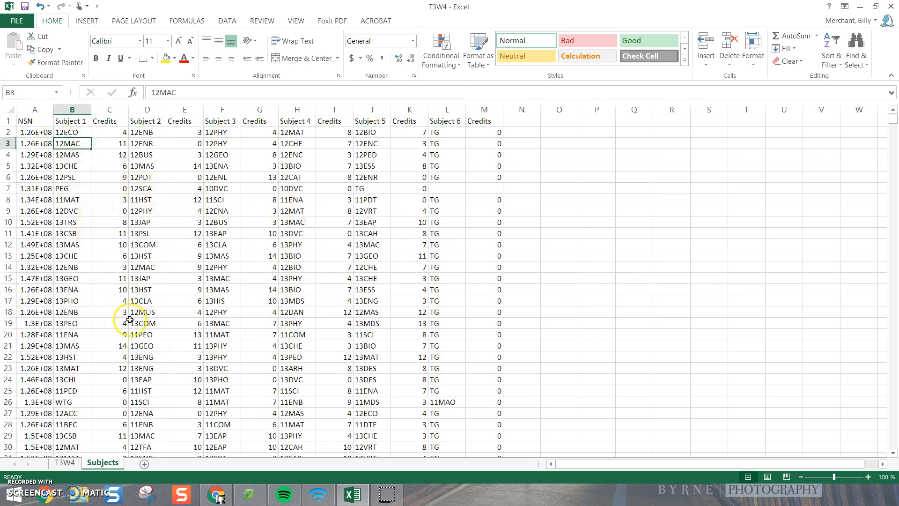
click(64, 462)
drag(755, 464, 684, 457)
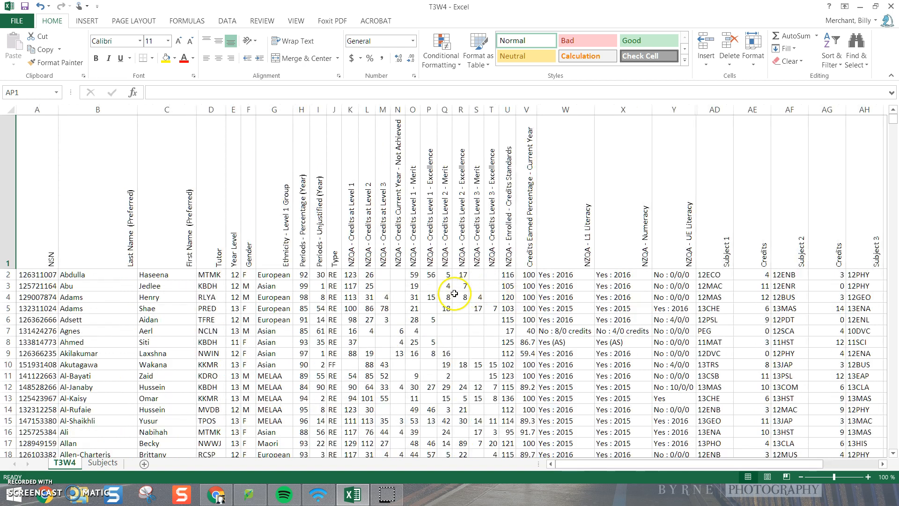